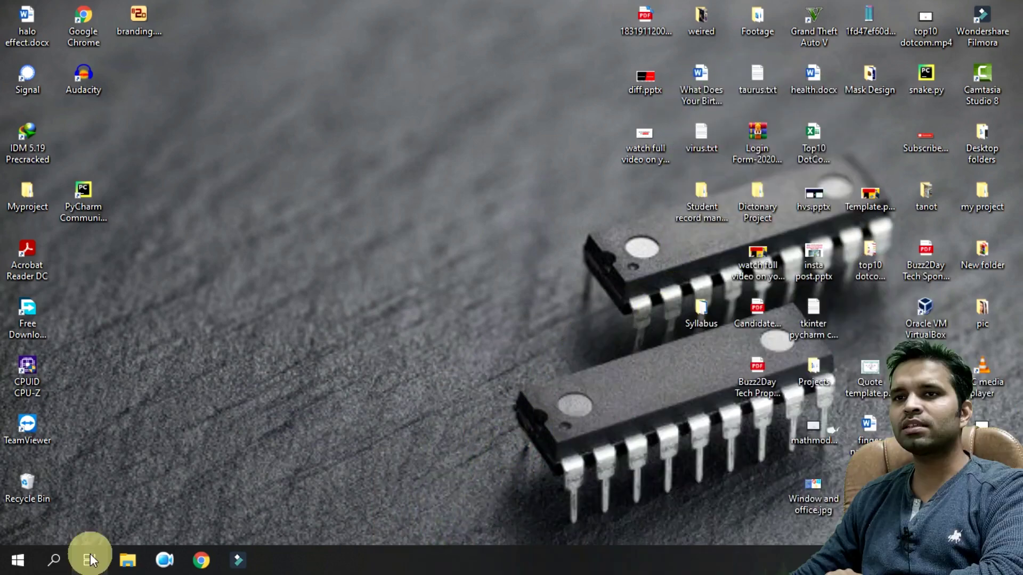
Open File Explorer and view the contents of This PC
click(128, 560)
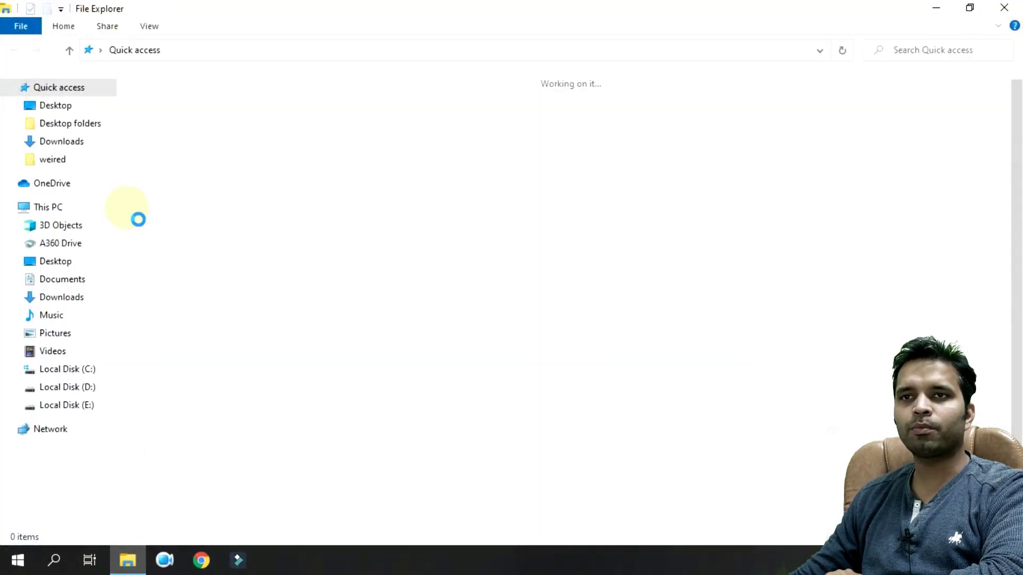
click(56, 214)
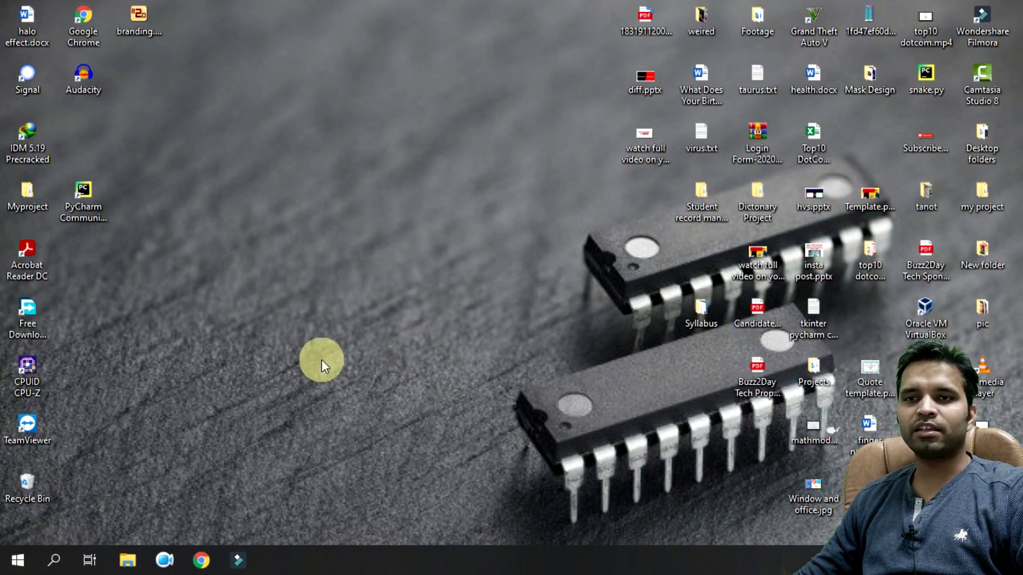
Open the Language page of the Time & Language section in Windows Settings
key(super+x)
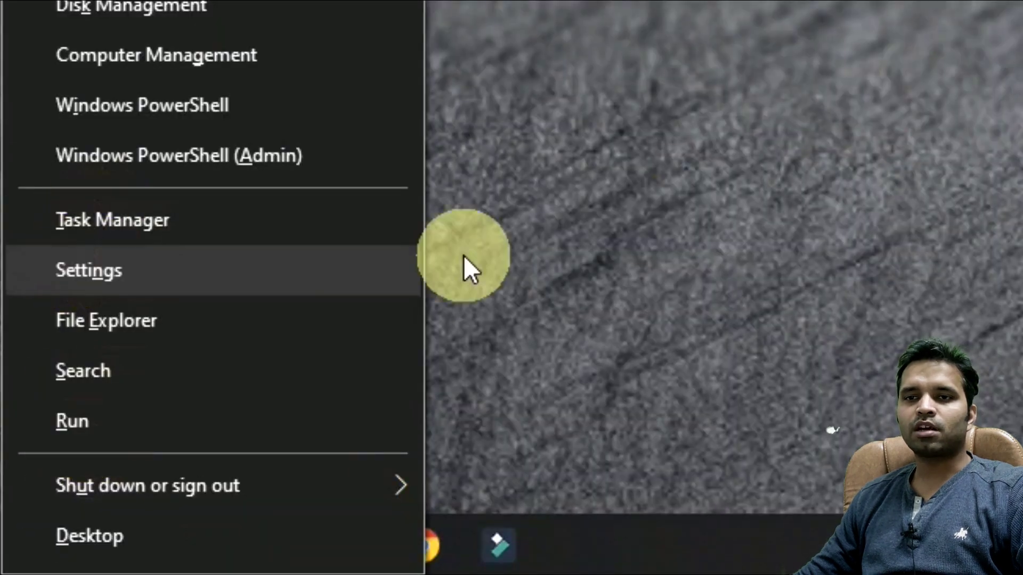
click(59, 546)
click(37, 544)
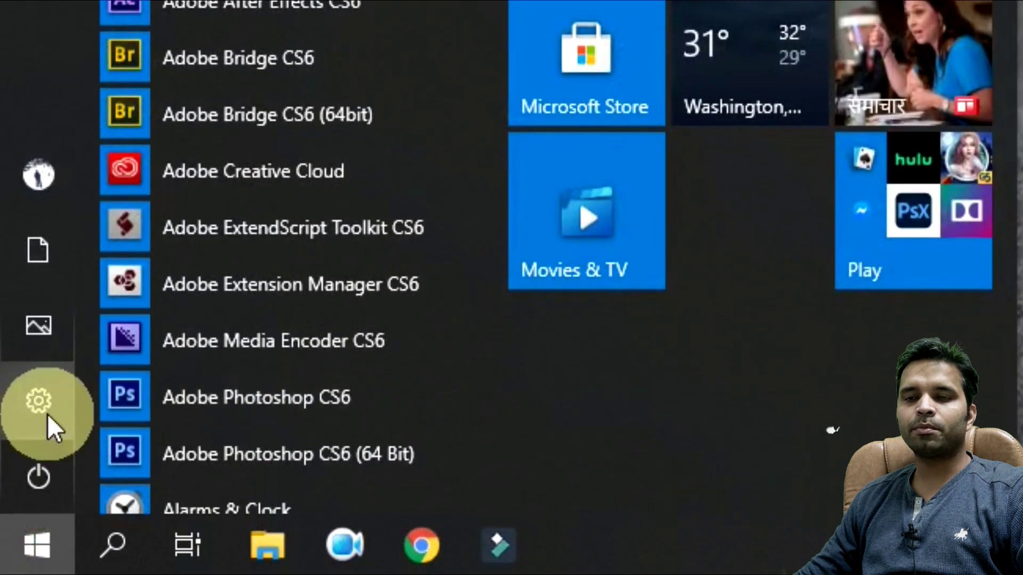
mouse_move(46, 414)
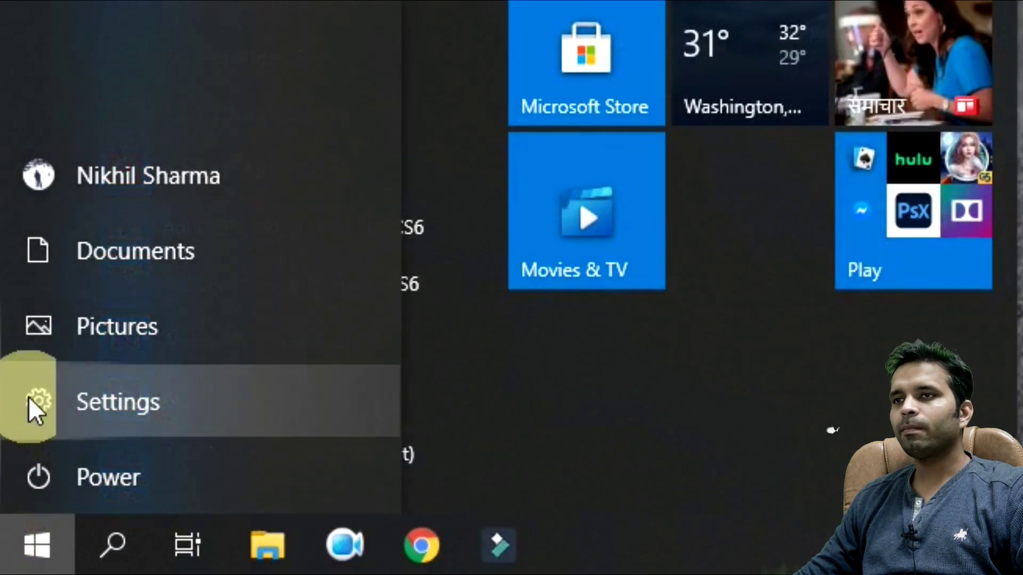
click(27, 397)
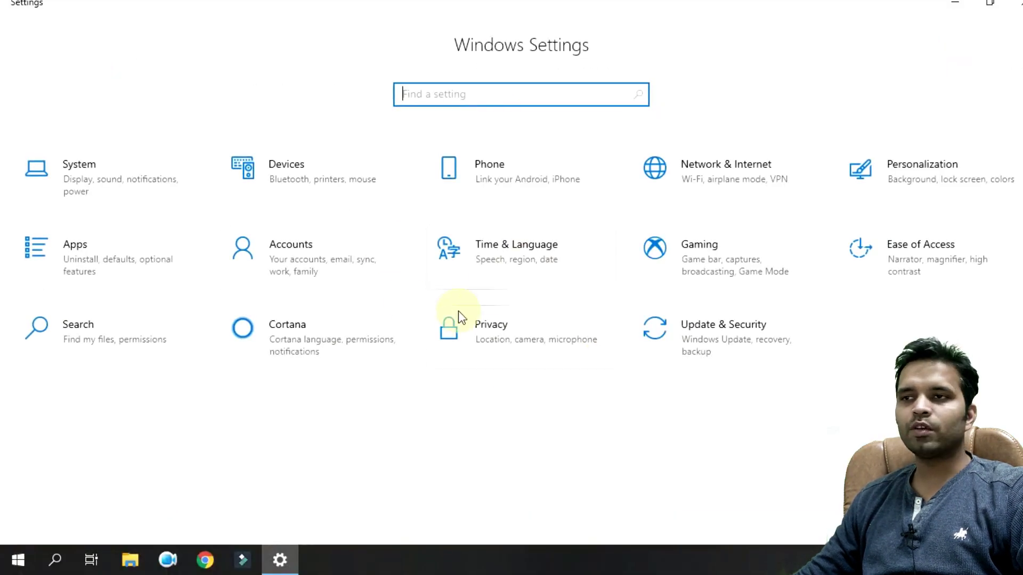
click(512, 260)
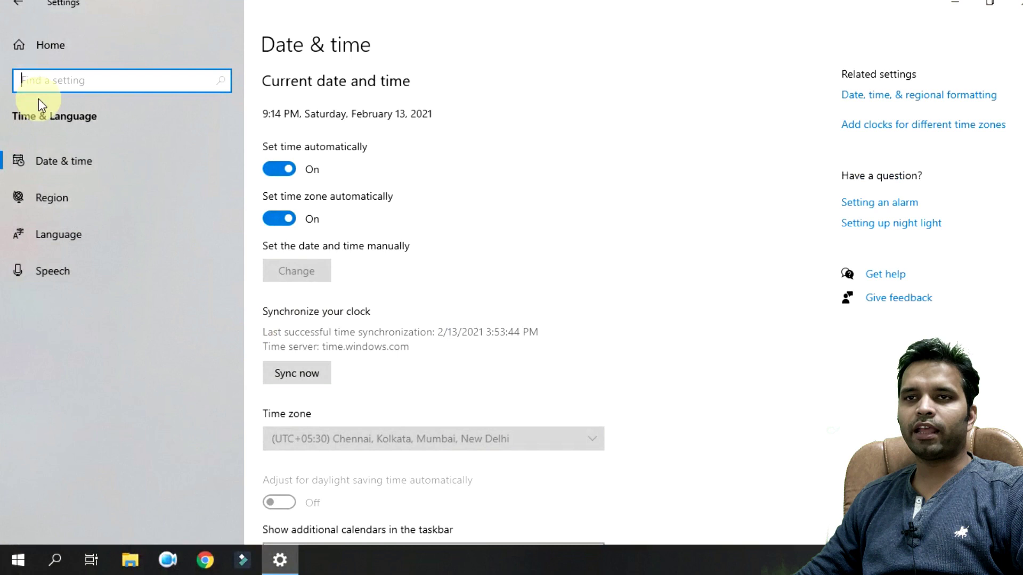
click(61, 241)
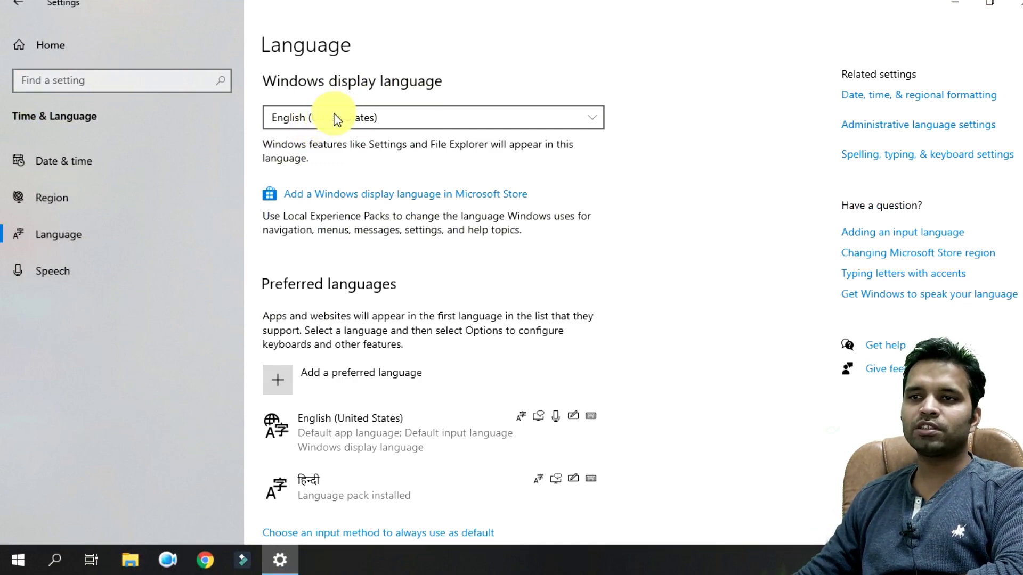
Review the preferred languages and check which Windows display languages can be chosen
scroll(314, 426, down, 2)
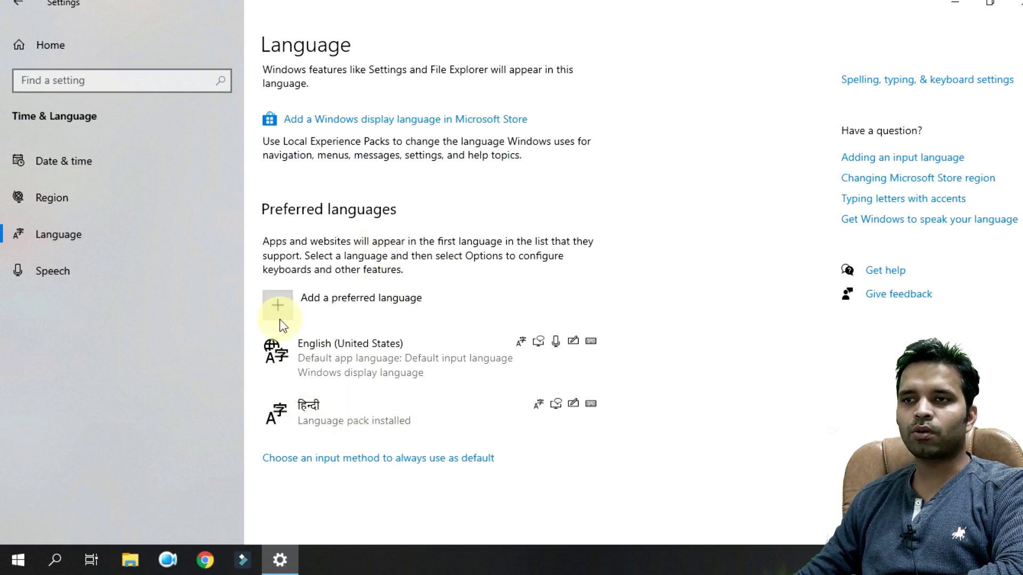
scroll(320, 299, up, 2)
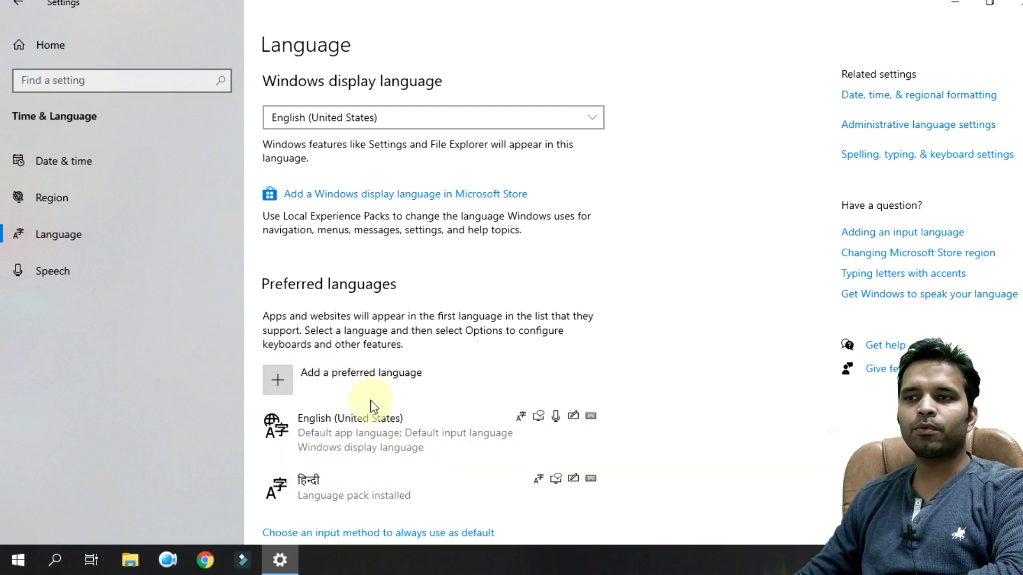
scroll(267, 459, down, 2)
scroll(432, 406, up, 2)
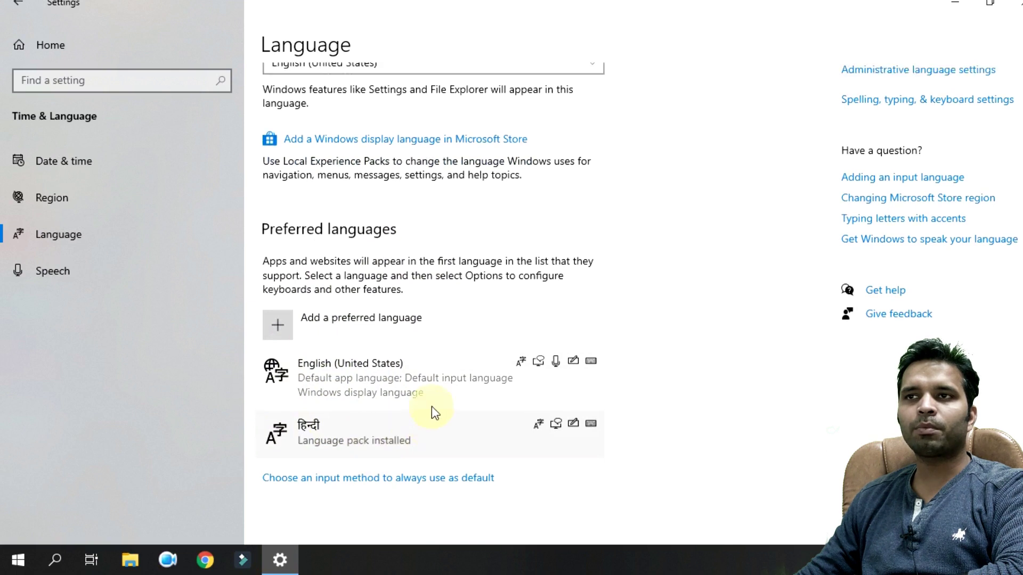
click(369, 116)
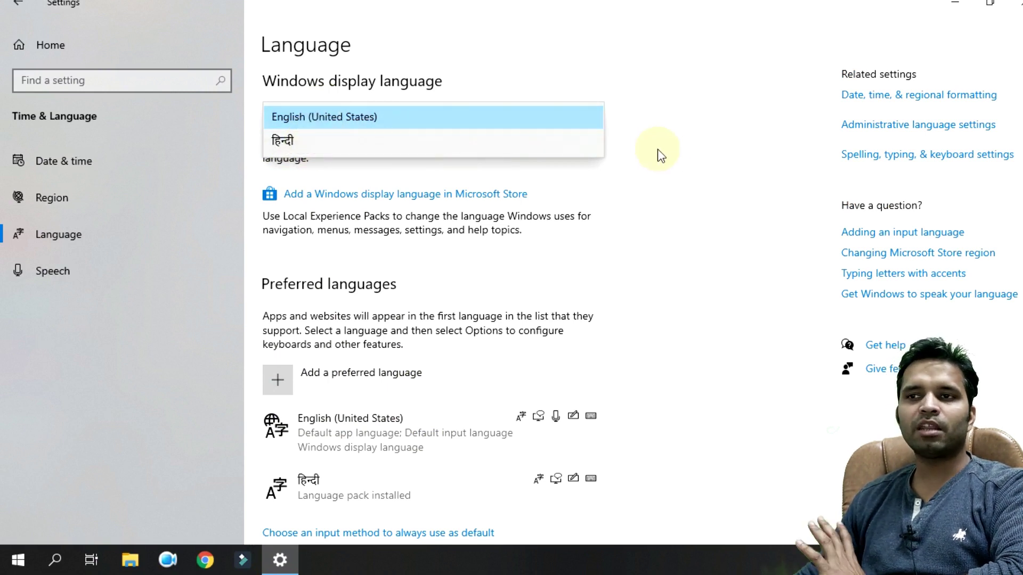
click(737, 187)
Start adding a preferred language and browse the list of languages available to install
scroll(367, 299, down, 2)
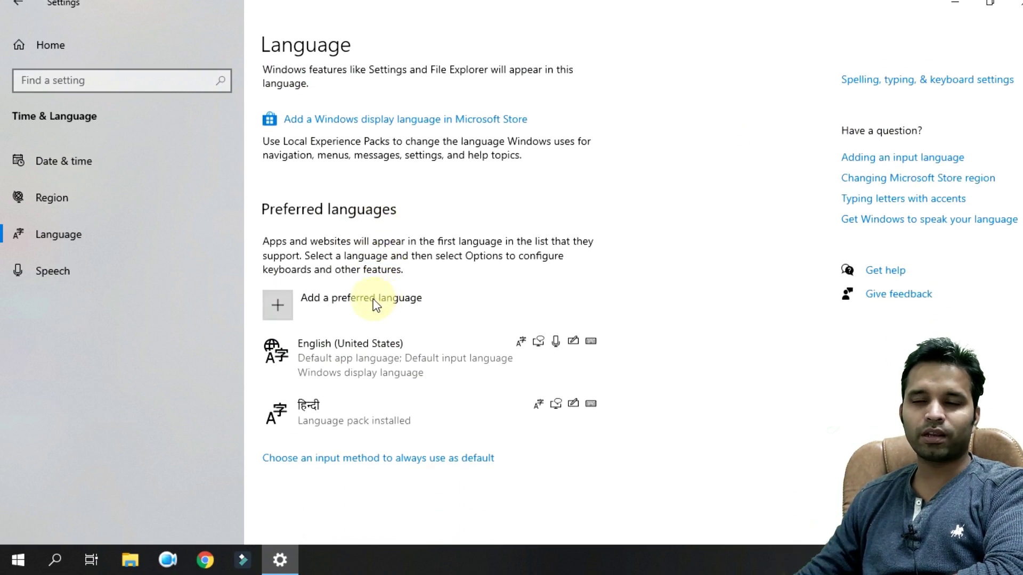
click(345, 298)
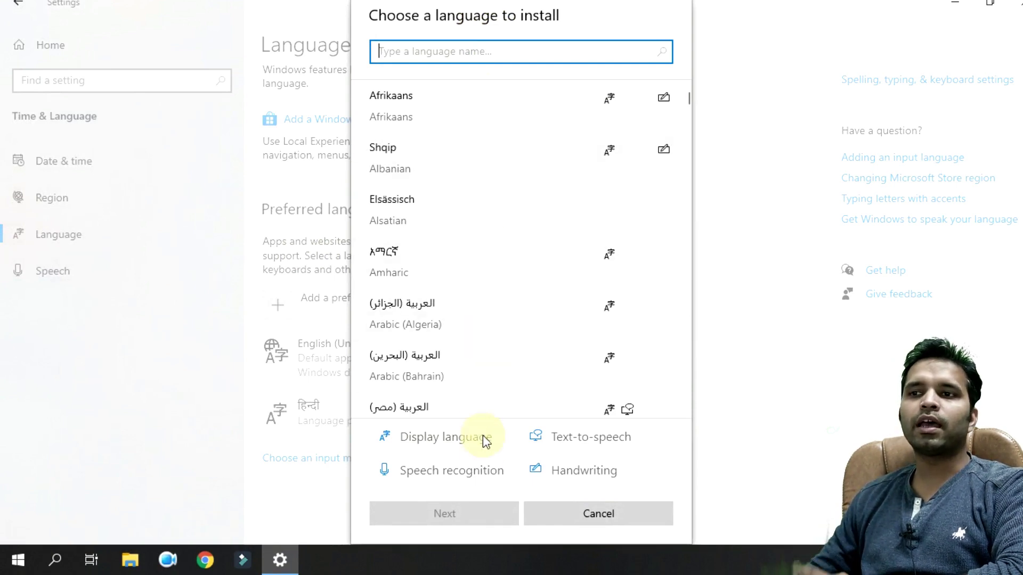
scroll(453, 401, down, 2)
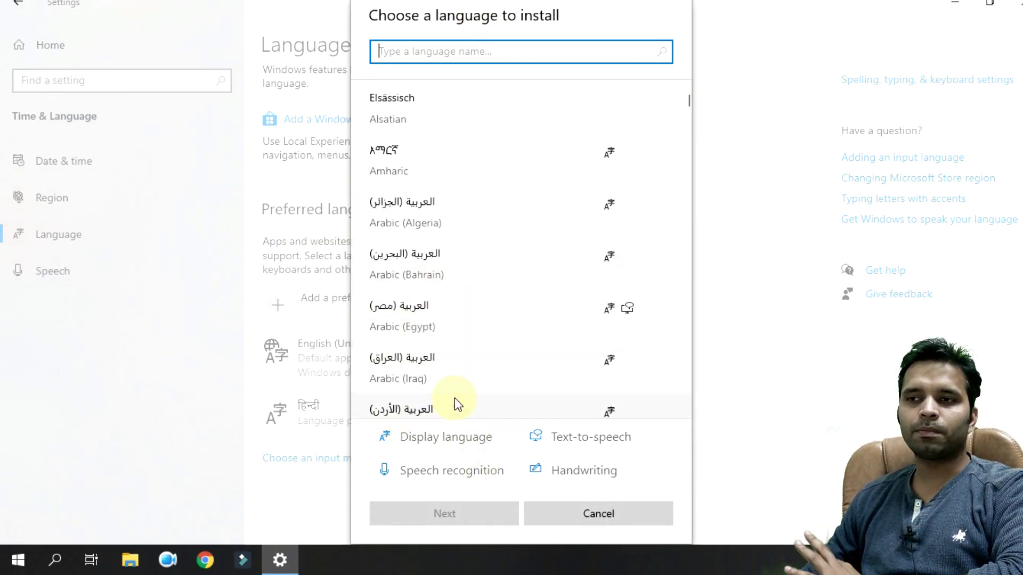
scroll(445, 221, up, 2)
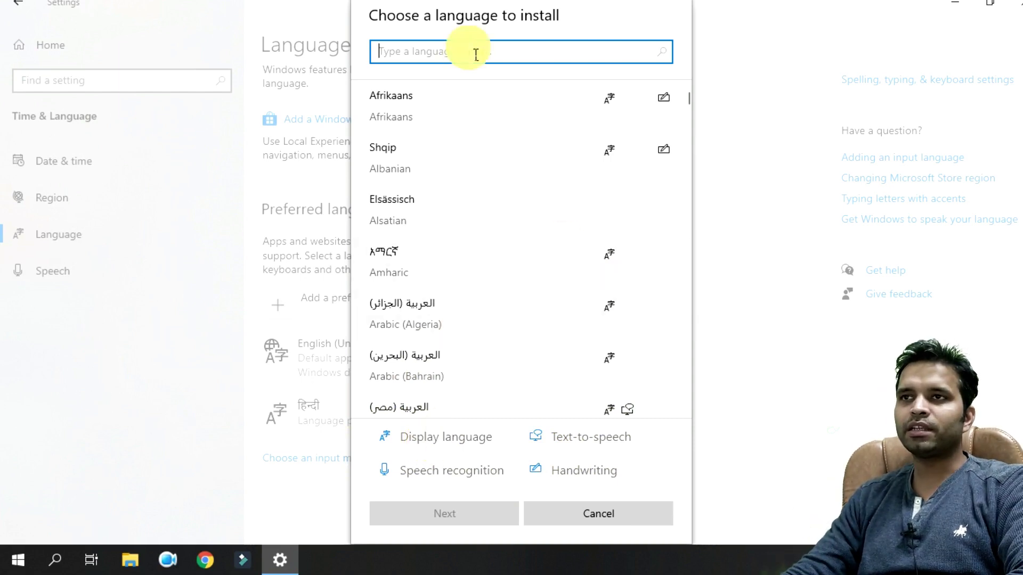
Search the installable languages for "spanish" and compare the features offered by its regional variants
text(spanish)
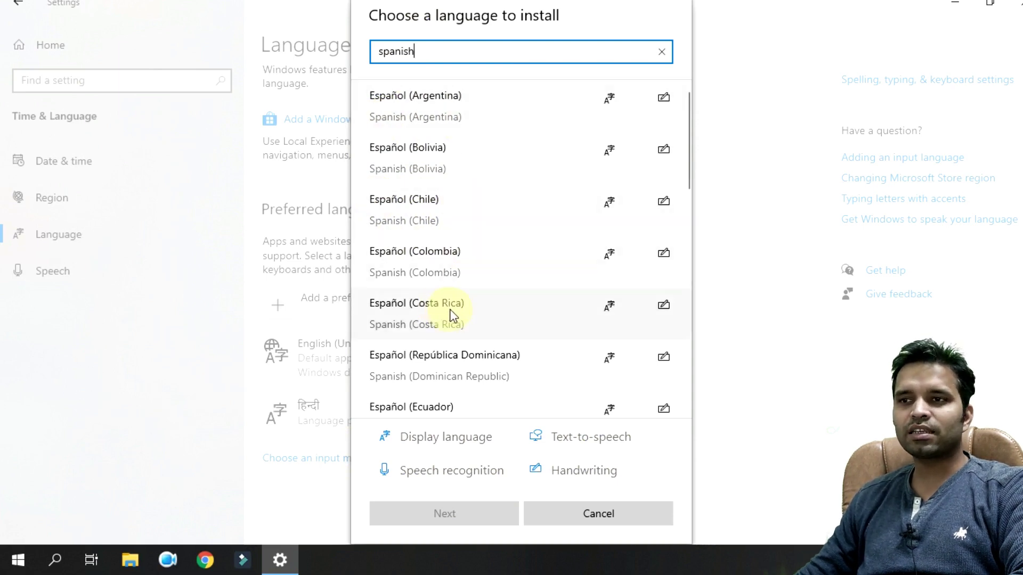
scroll(500, 229, down, 5)
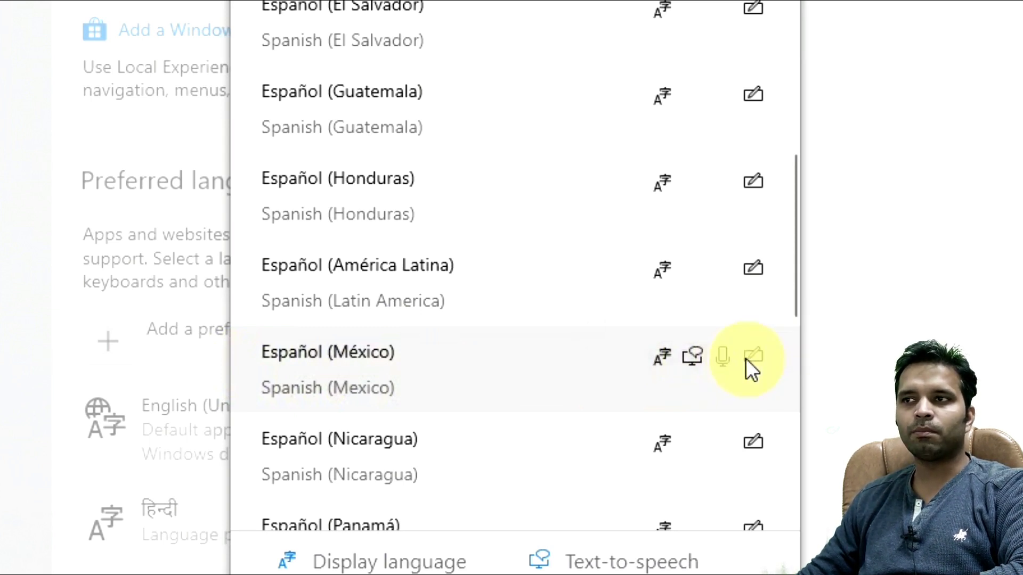
scroll(629, 180, up, 5)
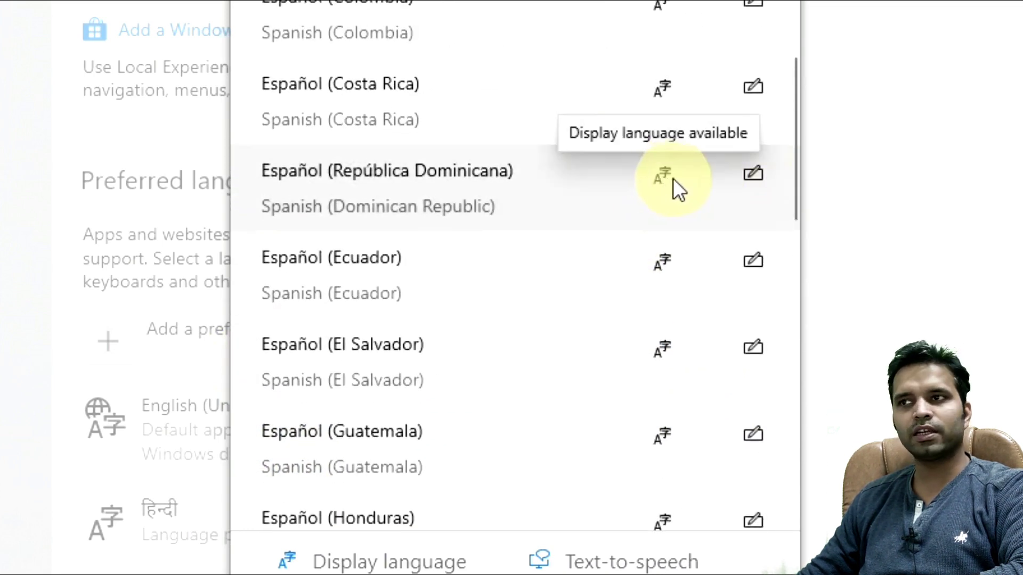
scroll(631, 197, up, 5)
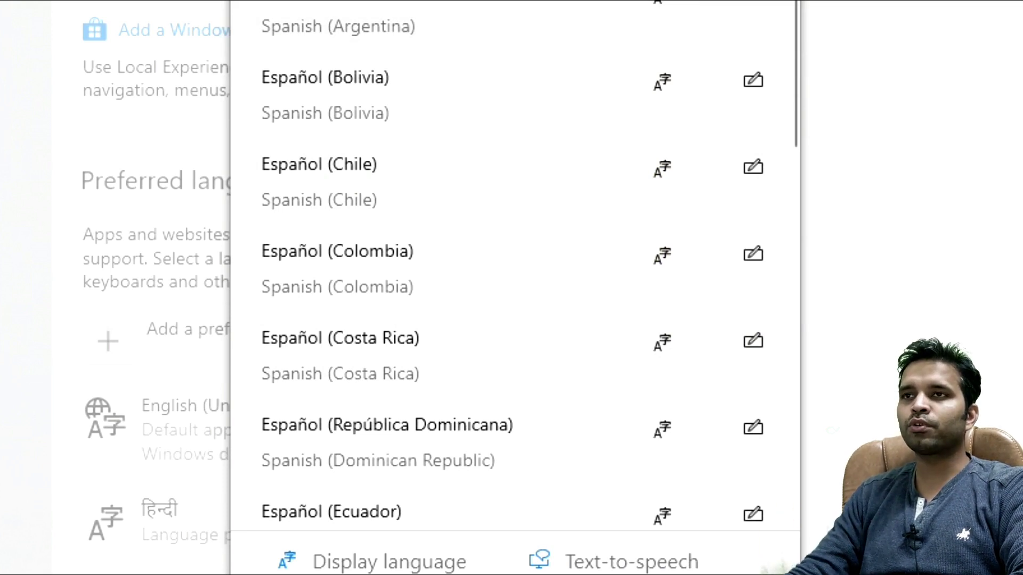
Search the installable languages for "gujar" and "tamil" and check the features each one supports
text(gujar)
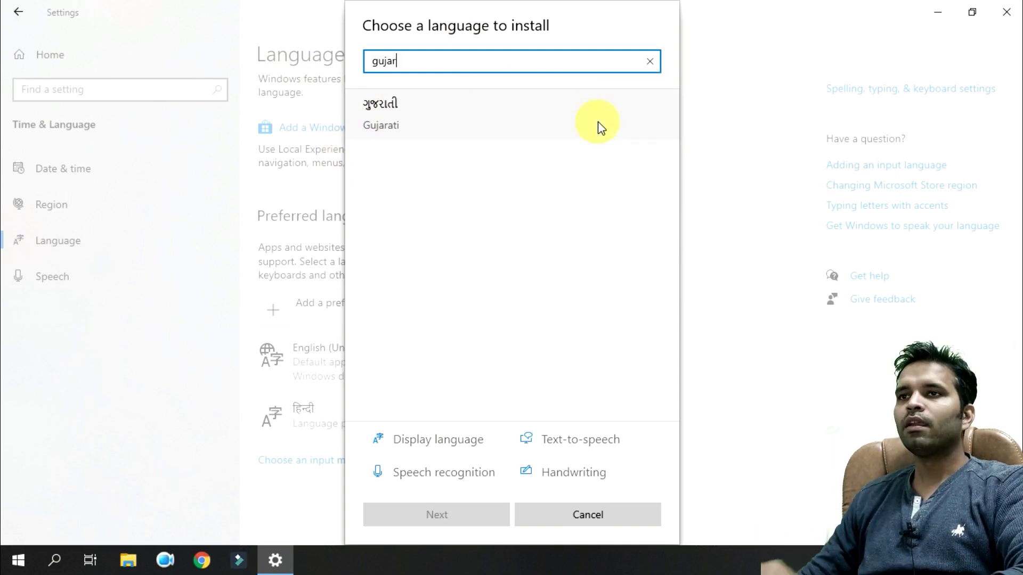
key(ctrl+a)
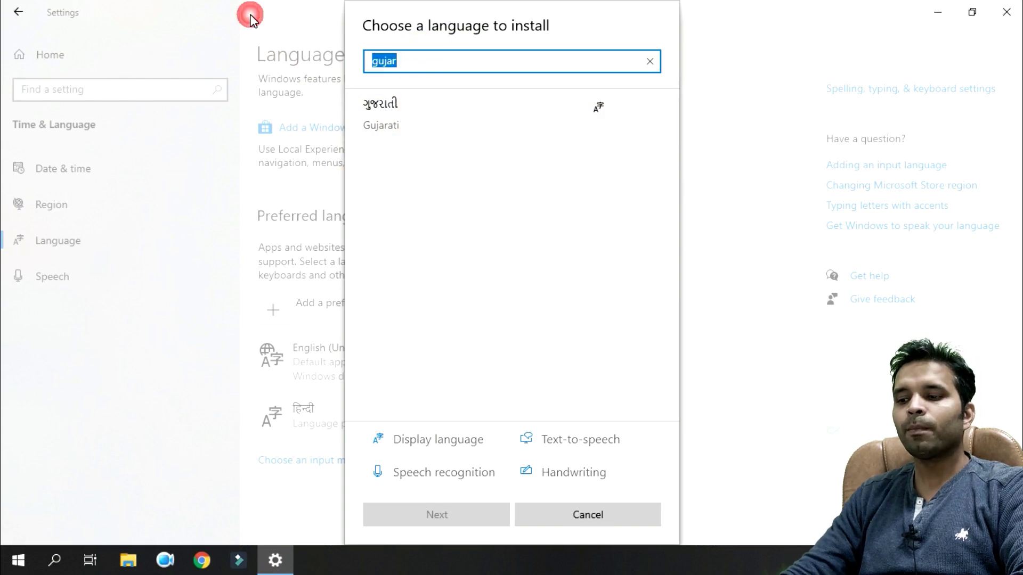
key(BackSpace)
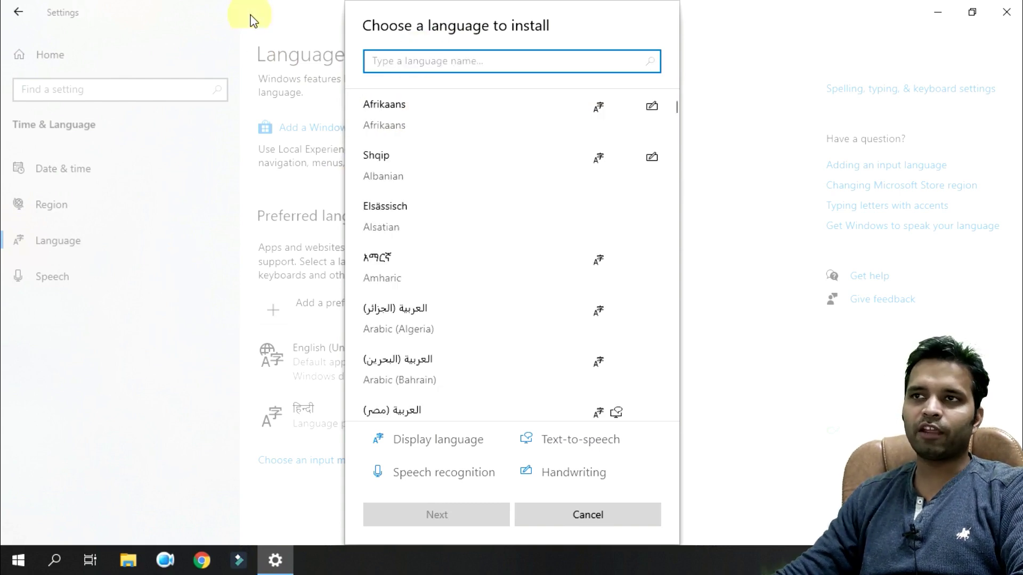
text(tamil)
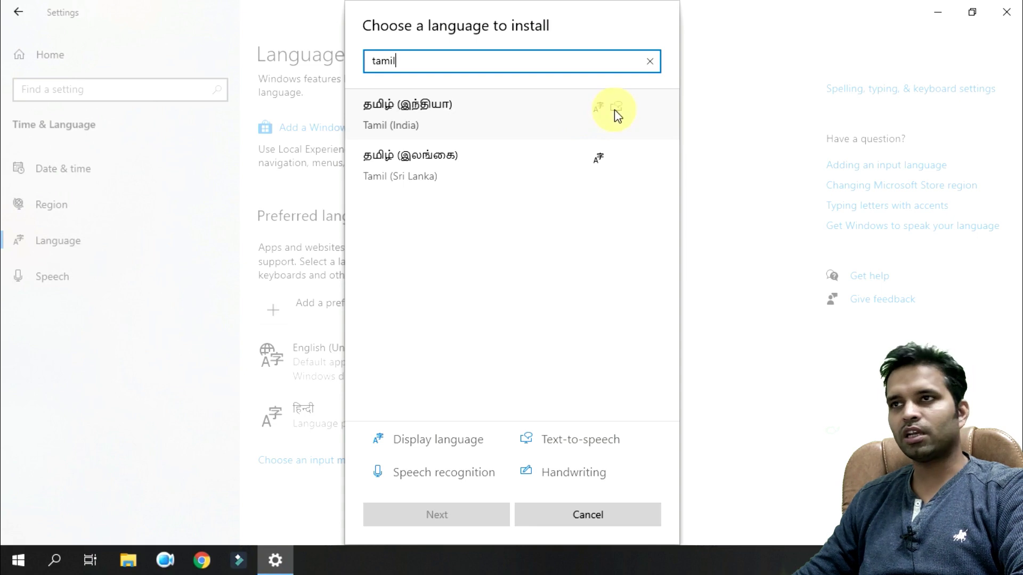
mouse_move(615, 110)
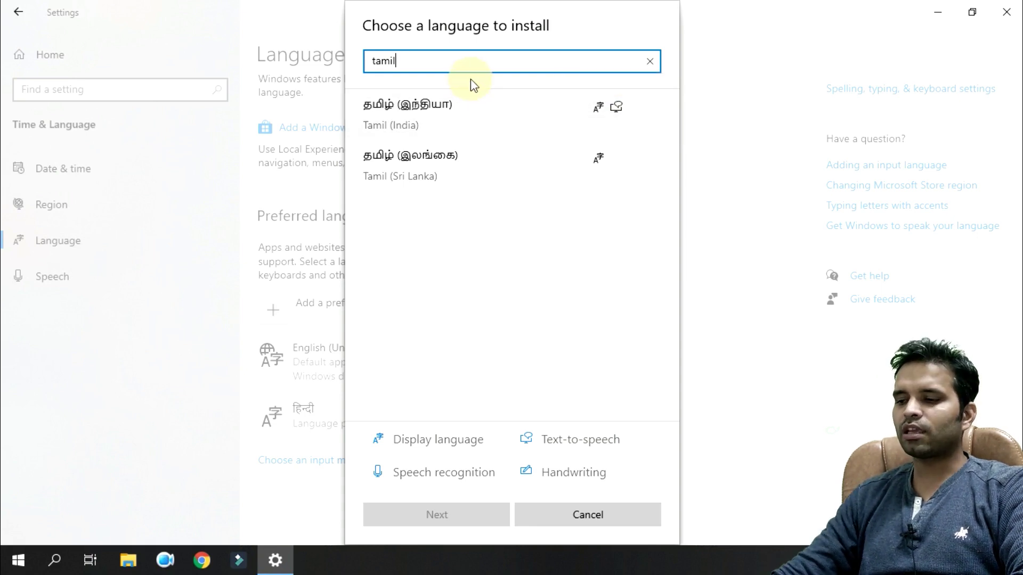
Search the installable languages for "urdu" and "hindi" and check the features each one supports
key(ctrl+a)
key(BackSpace)
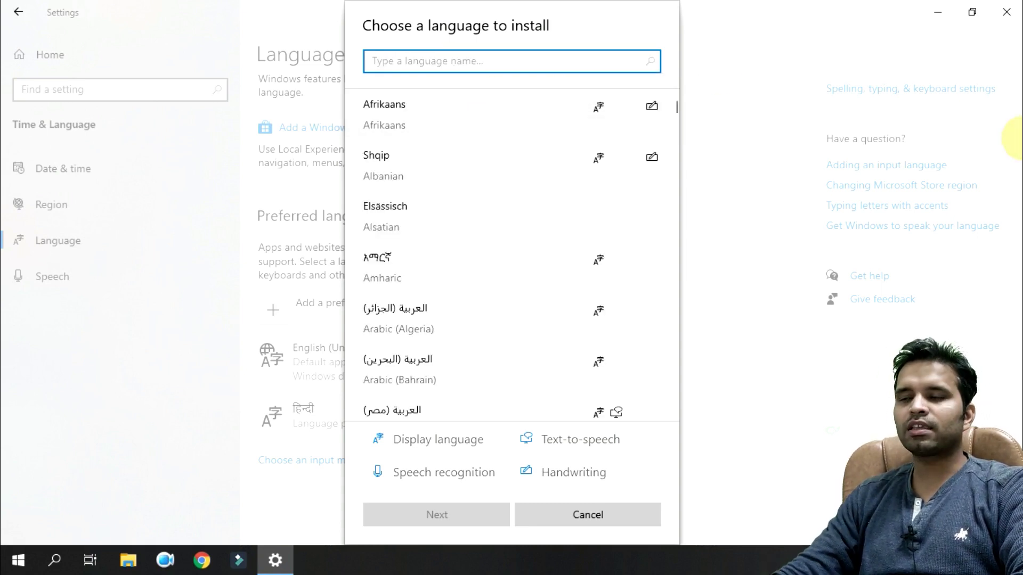
text(urdu)
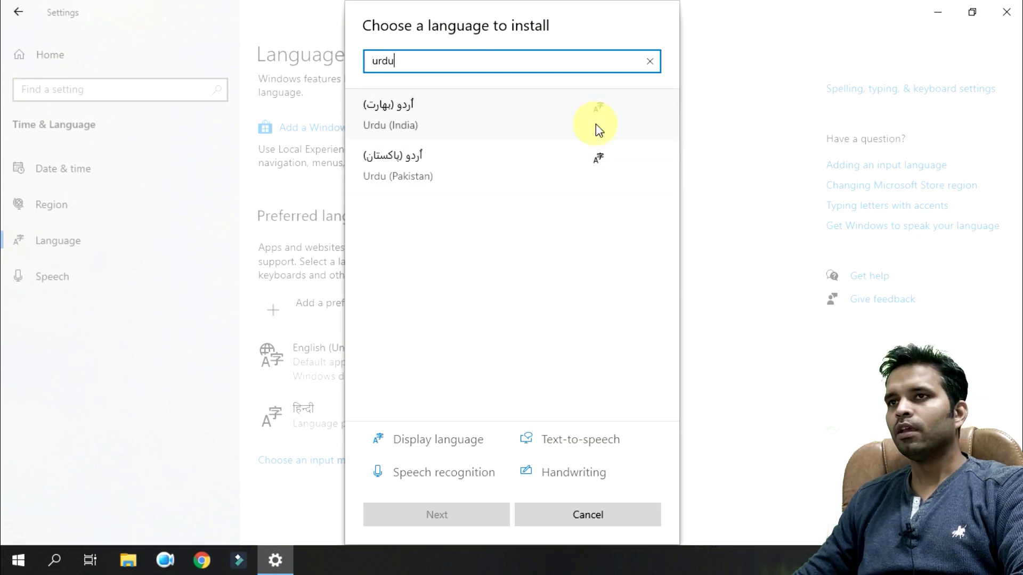
double_click(475, 64)
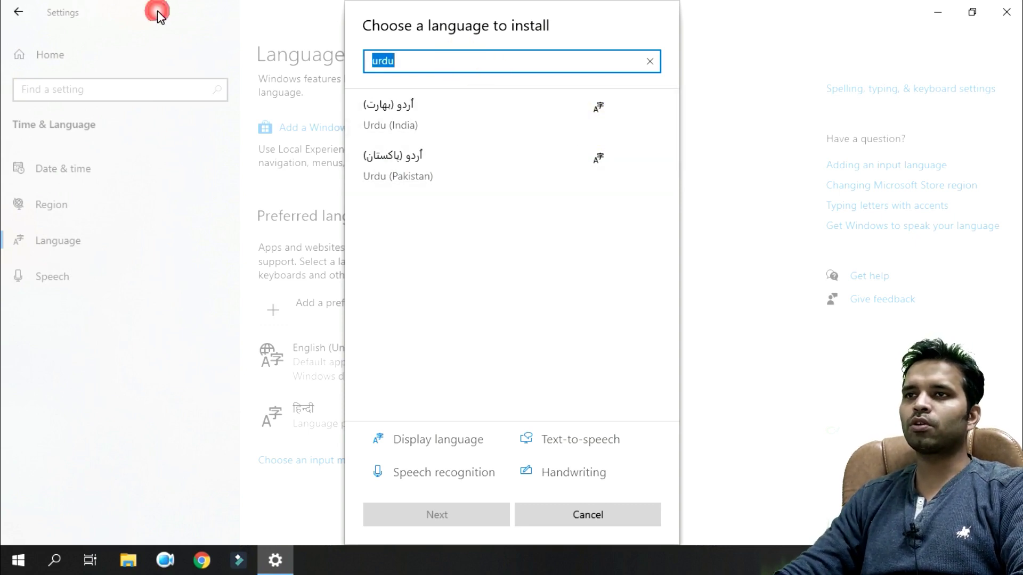
key(BackSpace)
text(hindi)
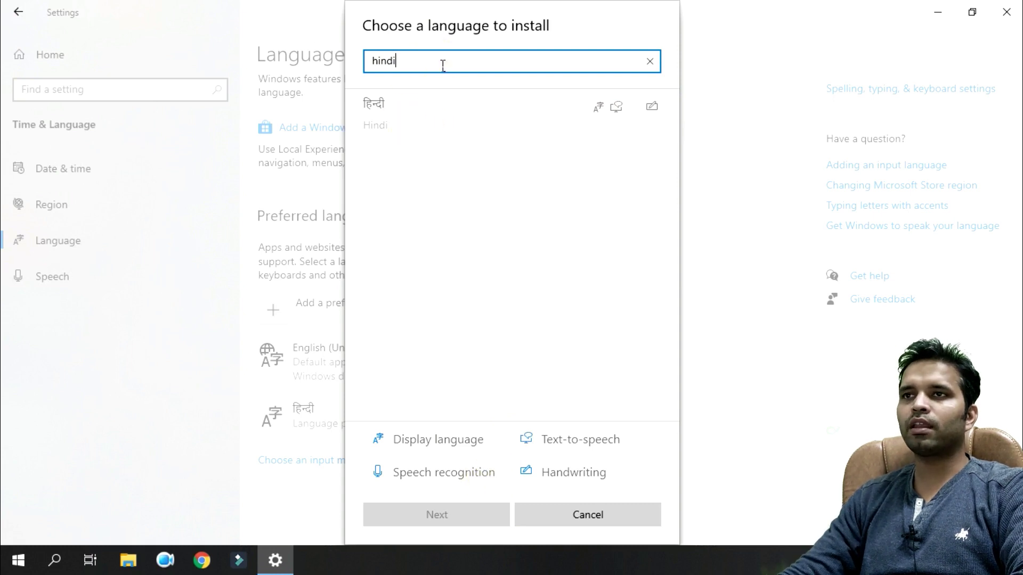
Find Gujarati with the search text "gujar", select it, and proceed to its language feature options
key(ctrl+a)
text(gujar)
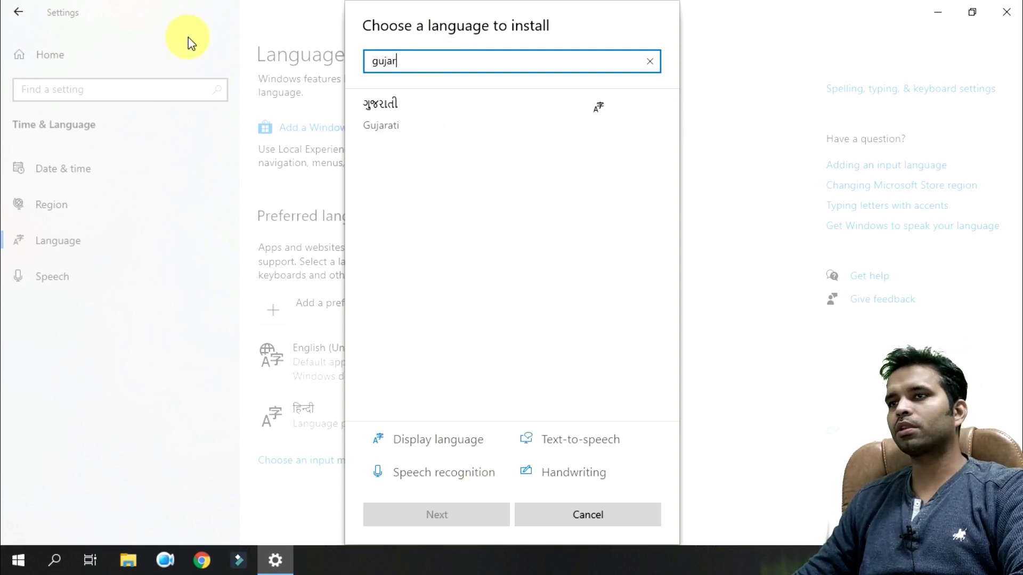
click(413, 109)
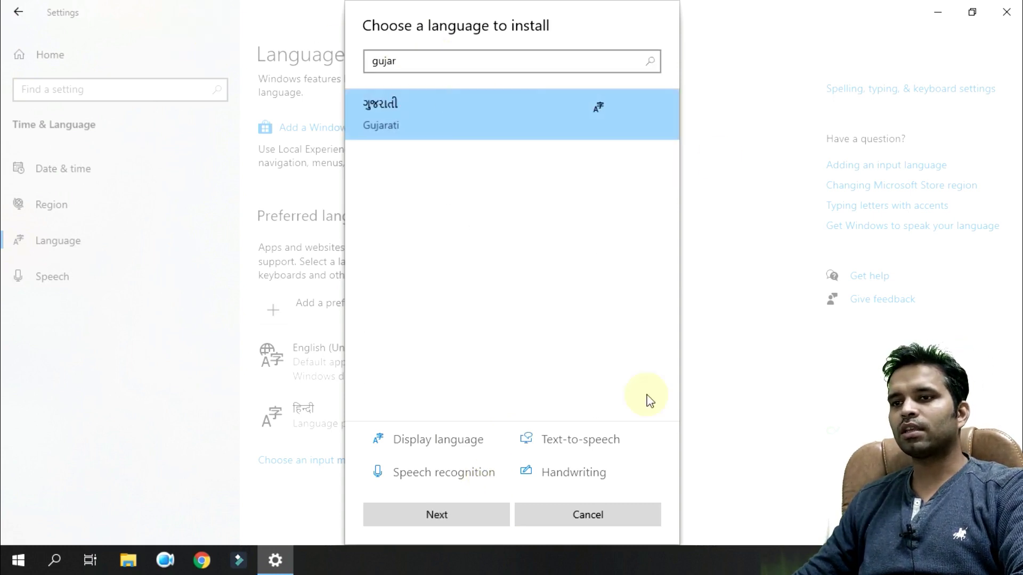
click(456, 514)
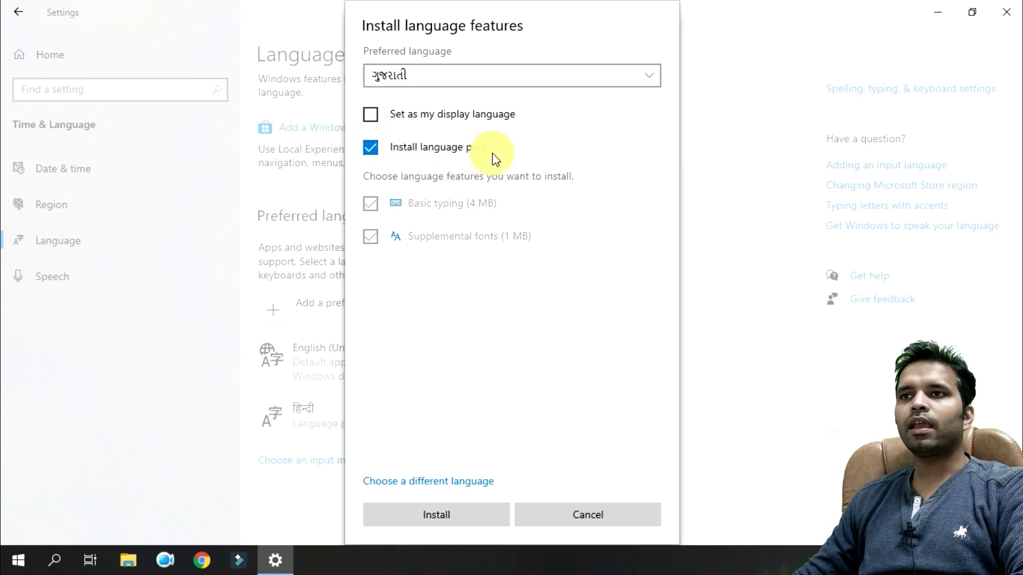
Install Gujarati with its language pack, leaving it unset as the display language
click(370, 115)
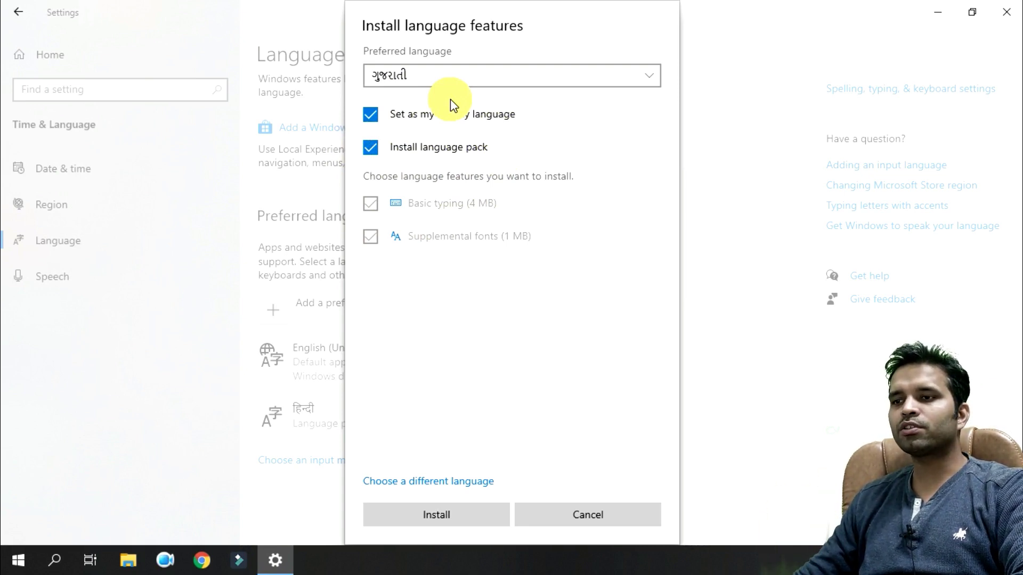
click(381, 114)
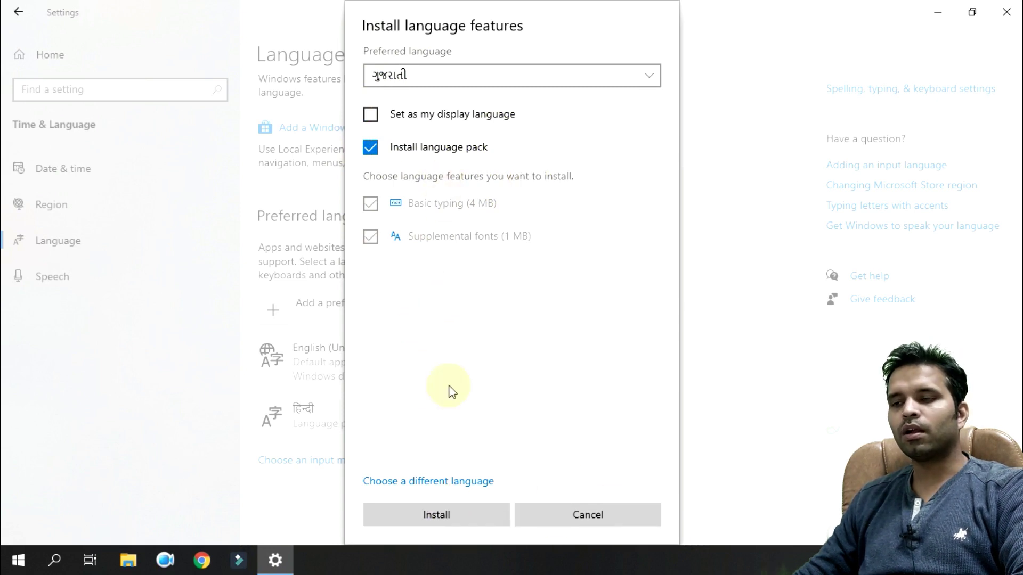
click(446, 518)
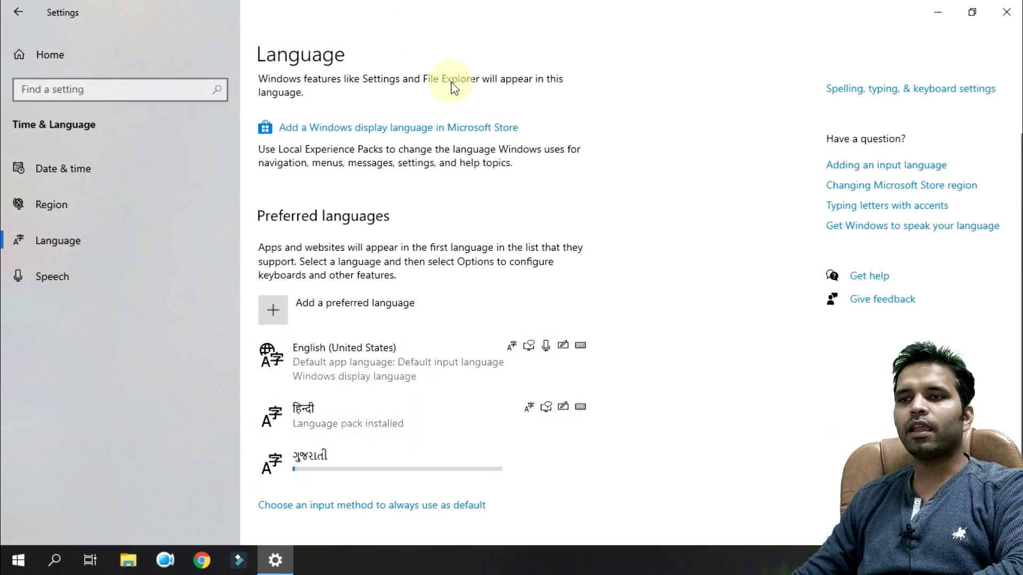
Check the Gujarati installation under the preferred languages, and set the Windows display language to Hindi (हिन्दी)
scroll(405, 306, down, 3)
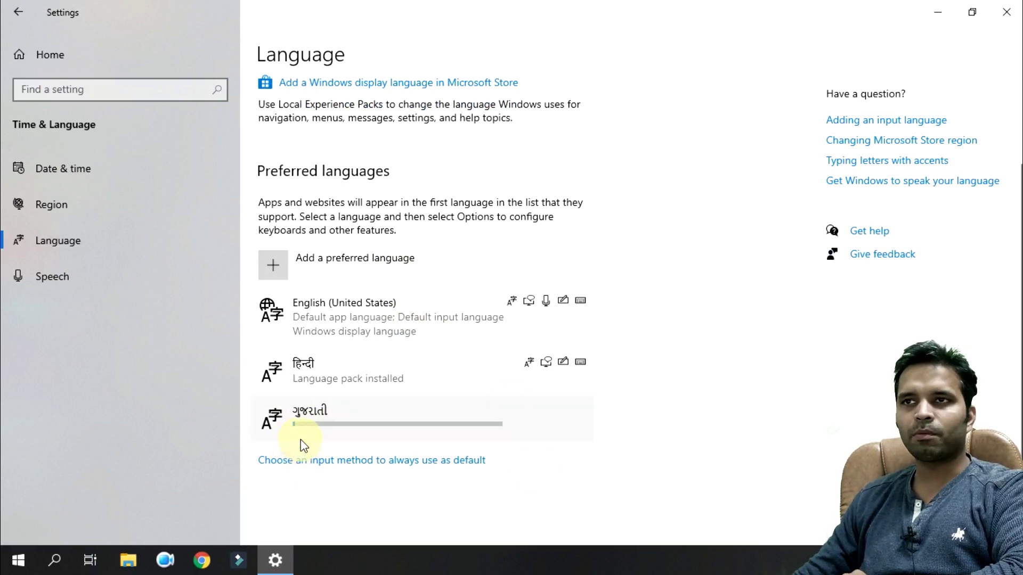
scroll(457, 387, up, 2)
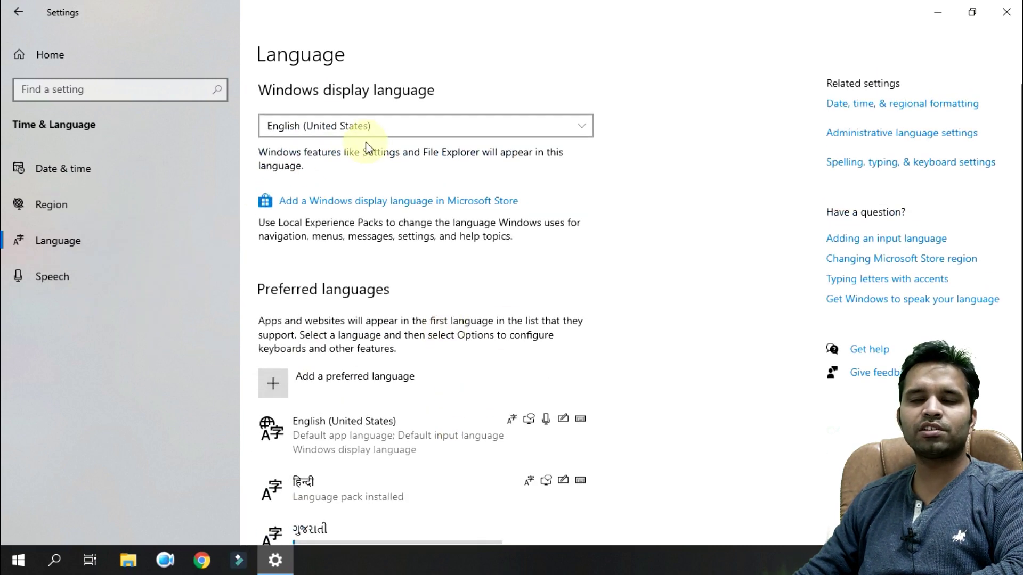
click(392, 127)
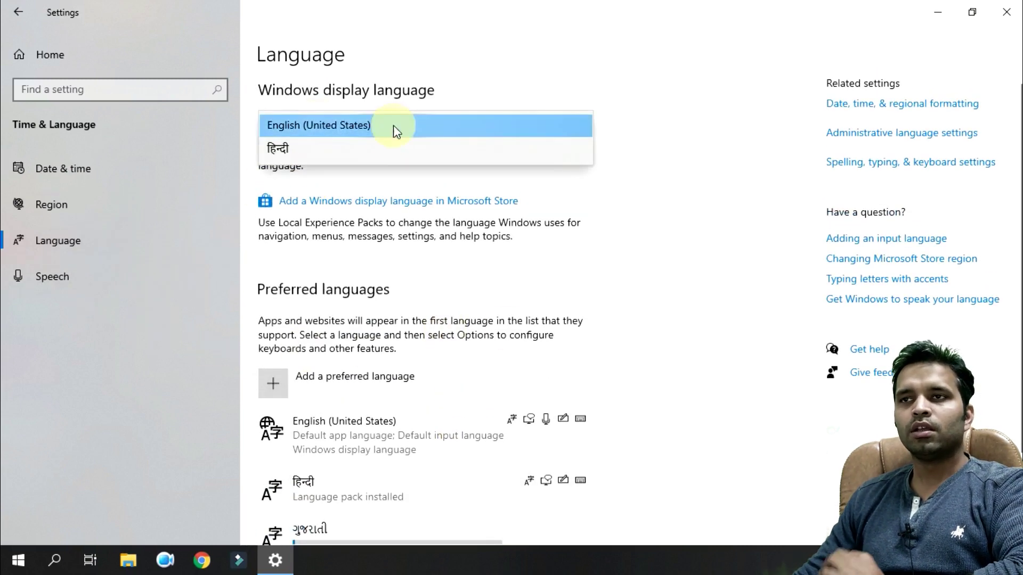
click(299, 149)
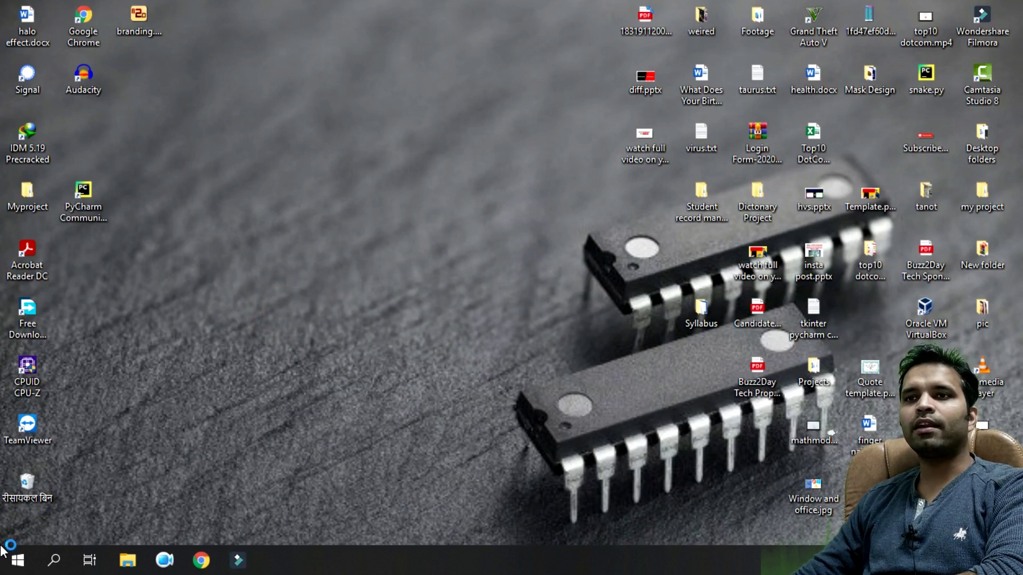
Examine the desktop's context menu in Hindi, including its View (दृश्य) and New (नया) options, and refresh the desktop
right_click(184, 162)
click(308, 313)
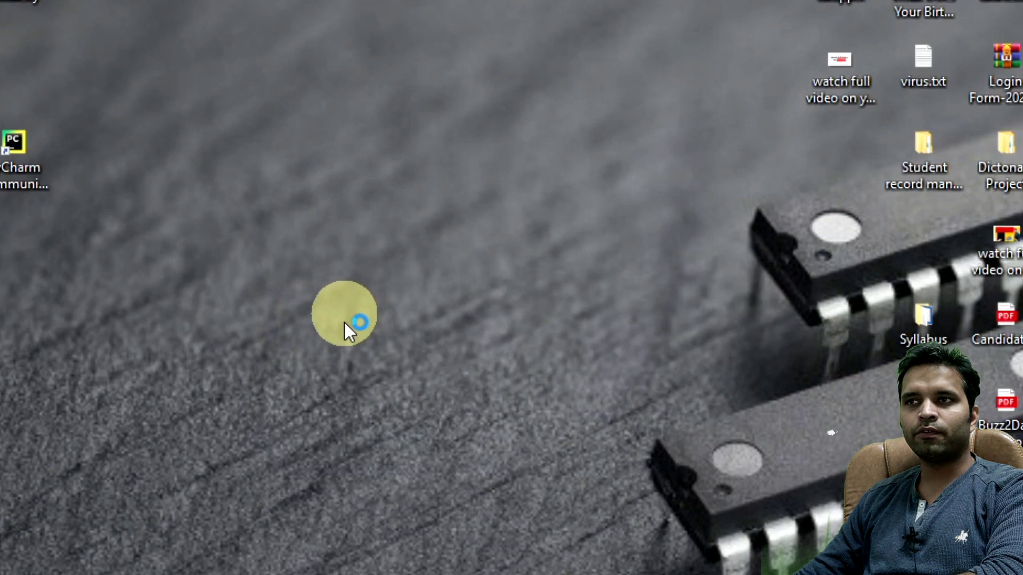
right_click(162, 104)
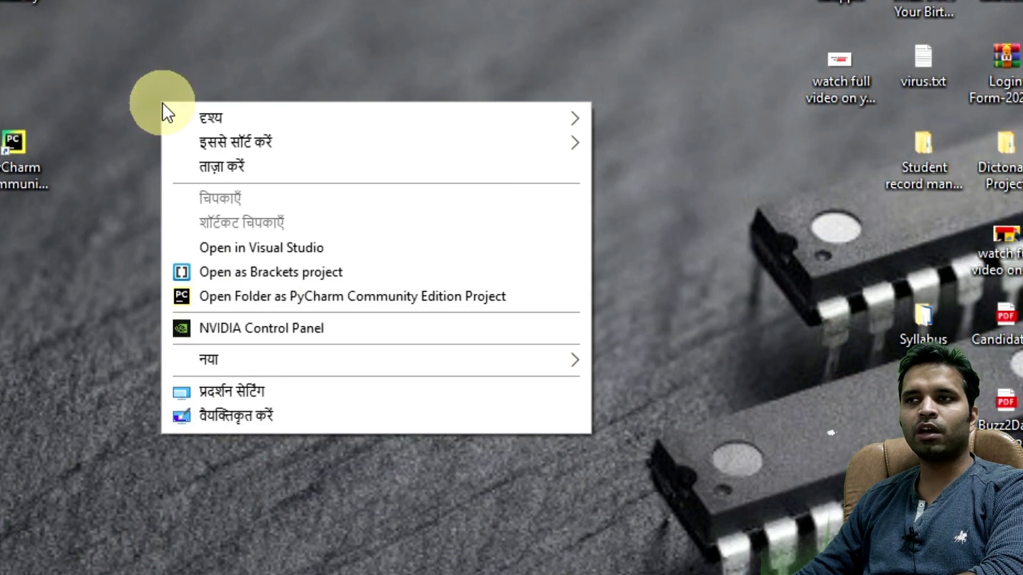
mouse_move(224, 119)
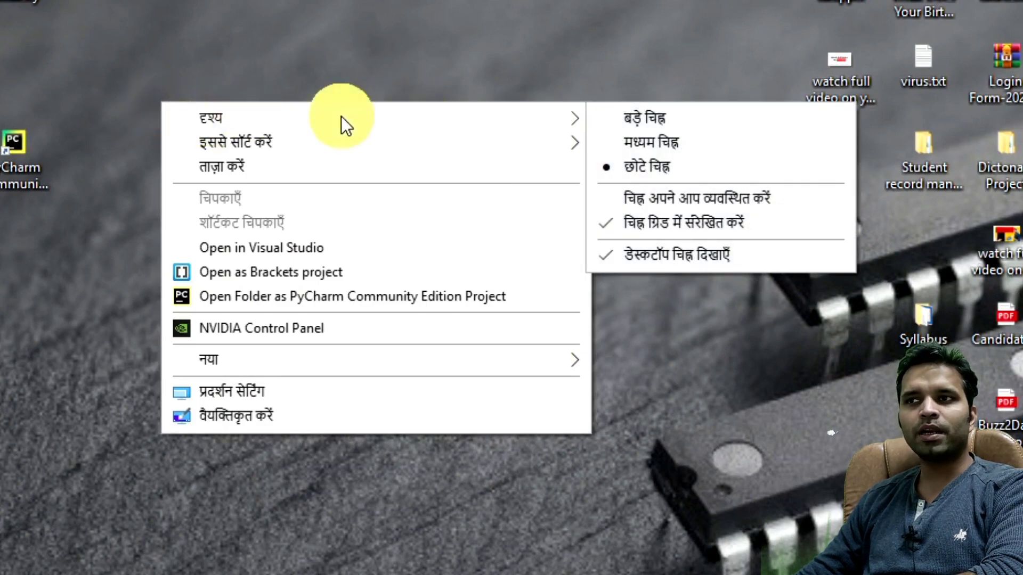
click(685, 150)
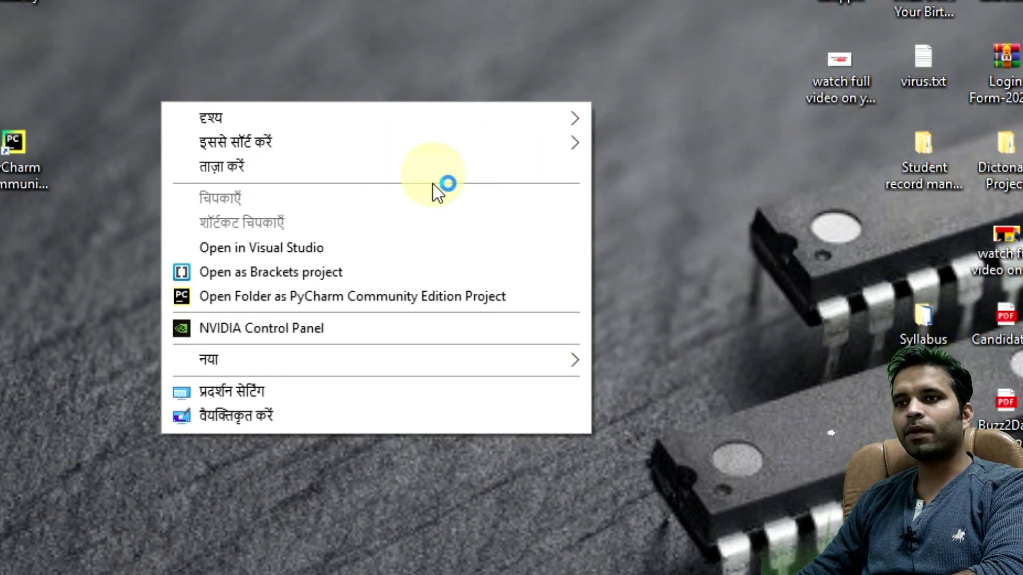
click(434, 172)
right_click(371, 154)
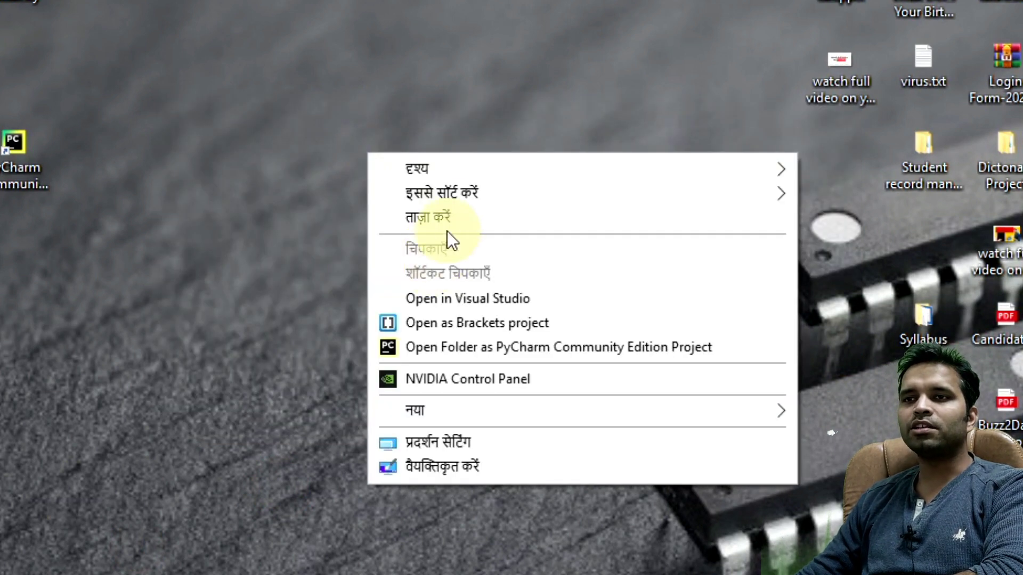
click(456, 214)
right_click(216, 40)
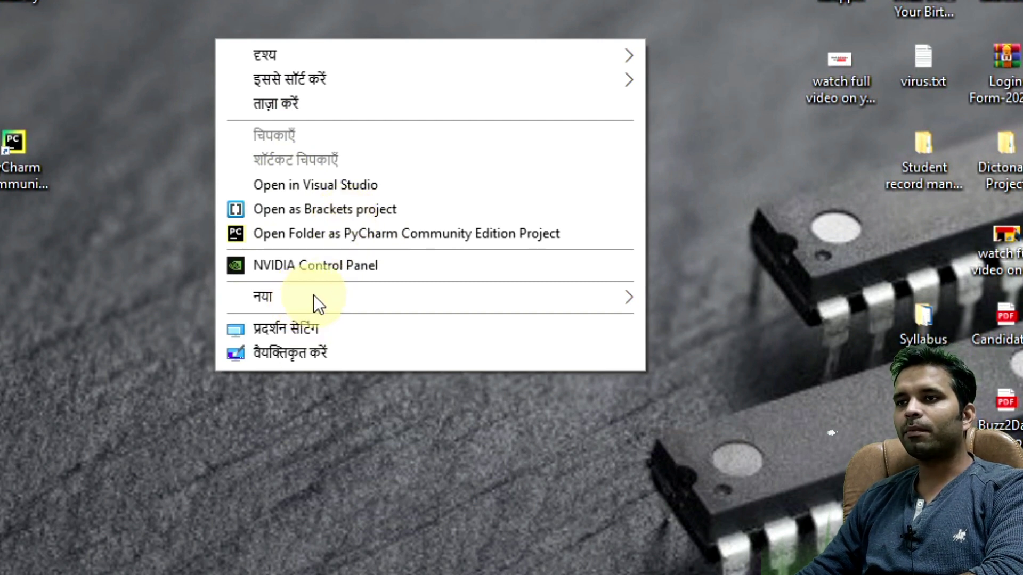
mouse_move(605, 296)
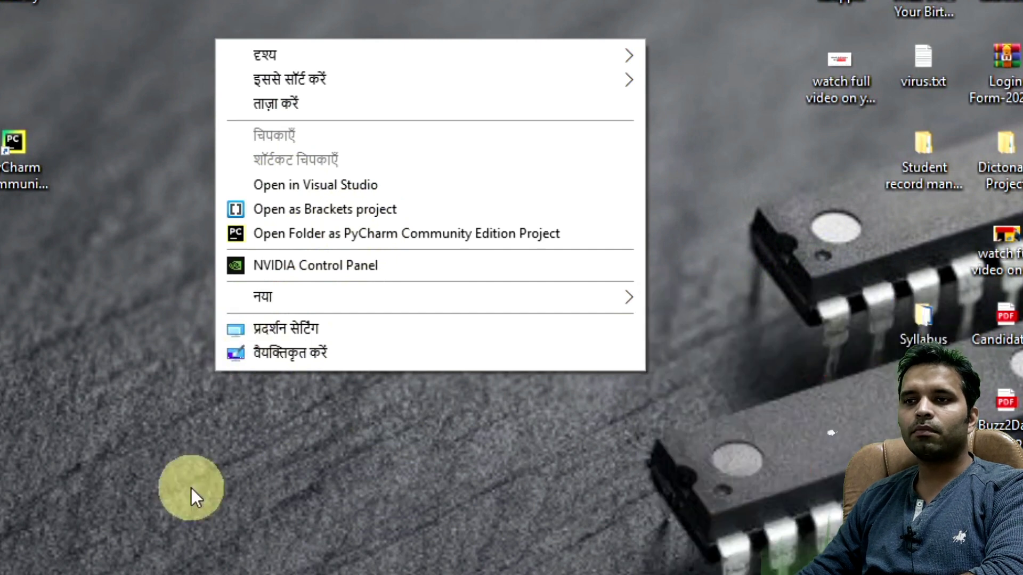
click(152, 525)
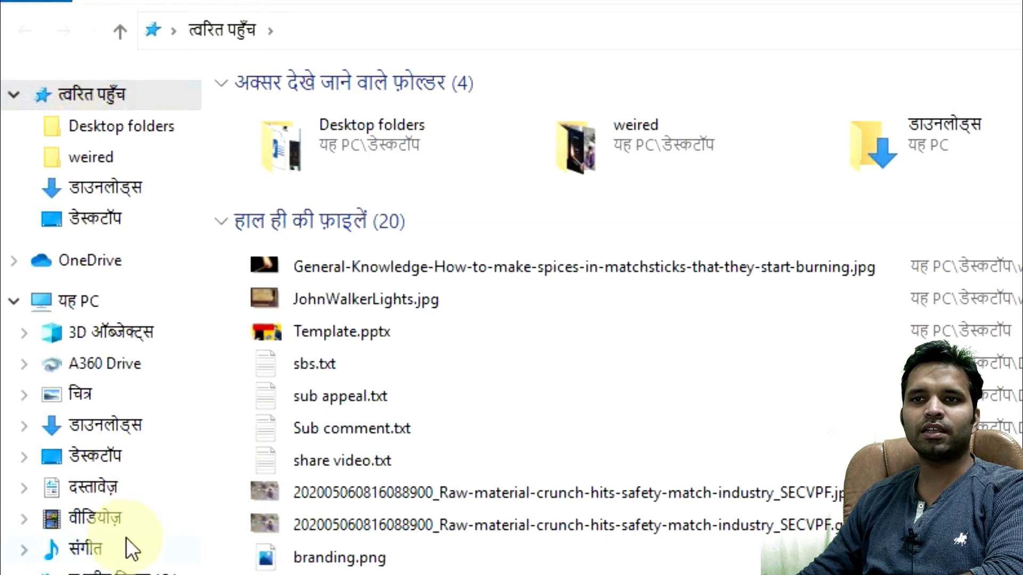
View the folders and drives of This PC (यह PC) in File Explorer and return to the desktop
click(106, 303)
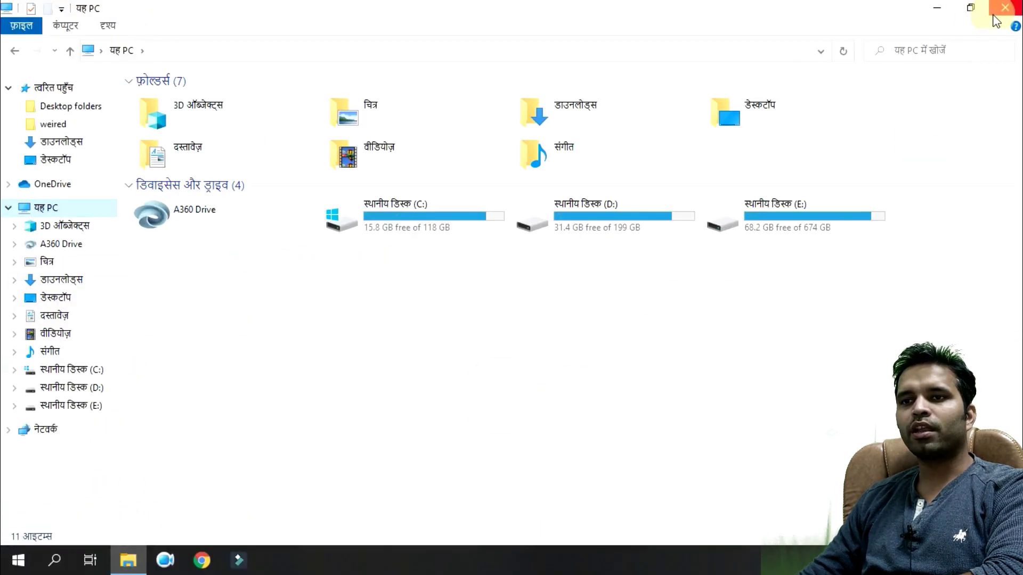
key(super+d)
Create a new folder on the desktop and name it तकरररपुप
right_click(210, 197)
mouse_move(501, 366)
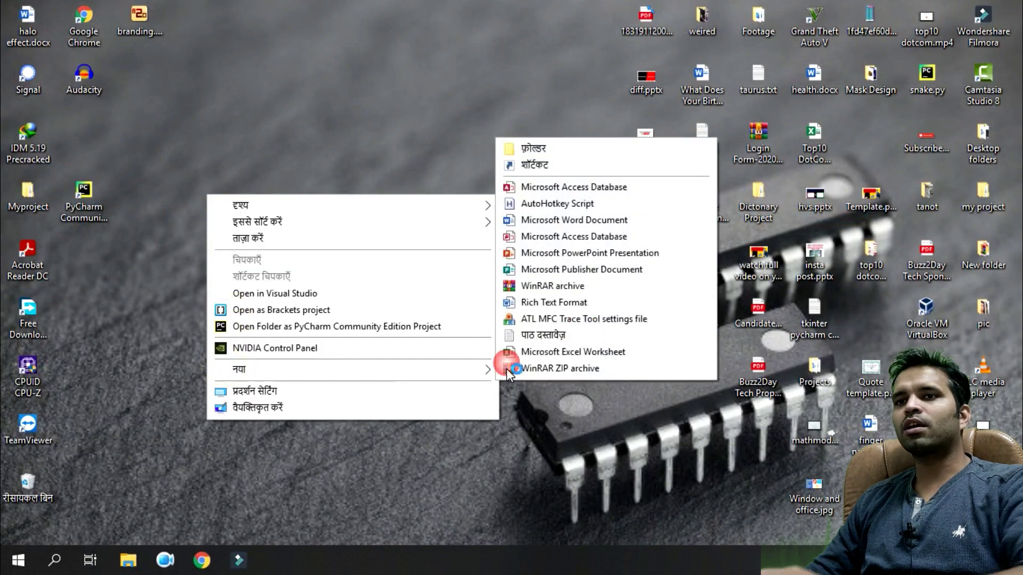
click(586, 149)
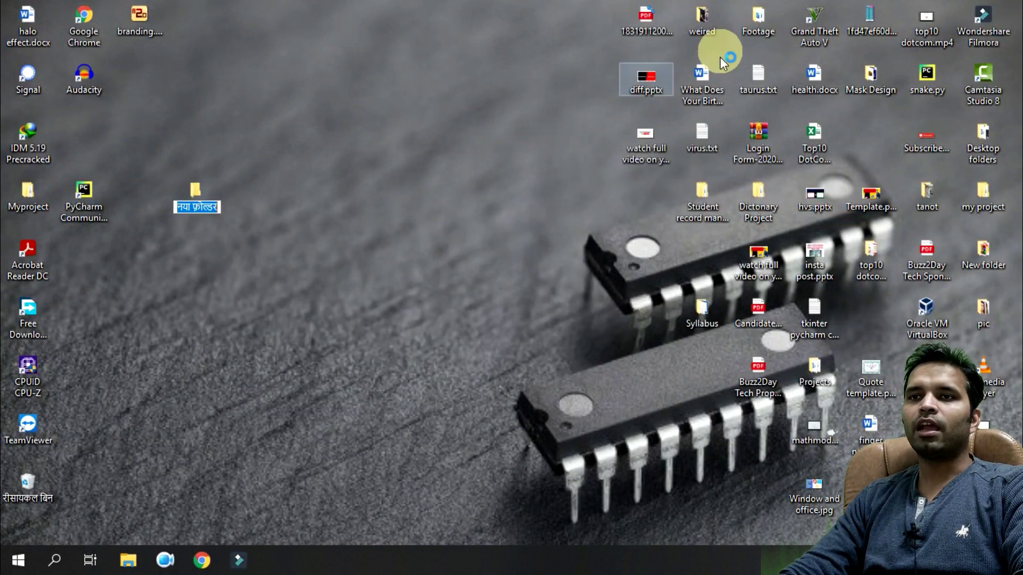
click(206, 209)
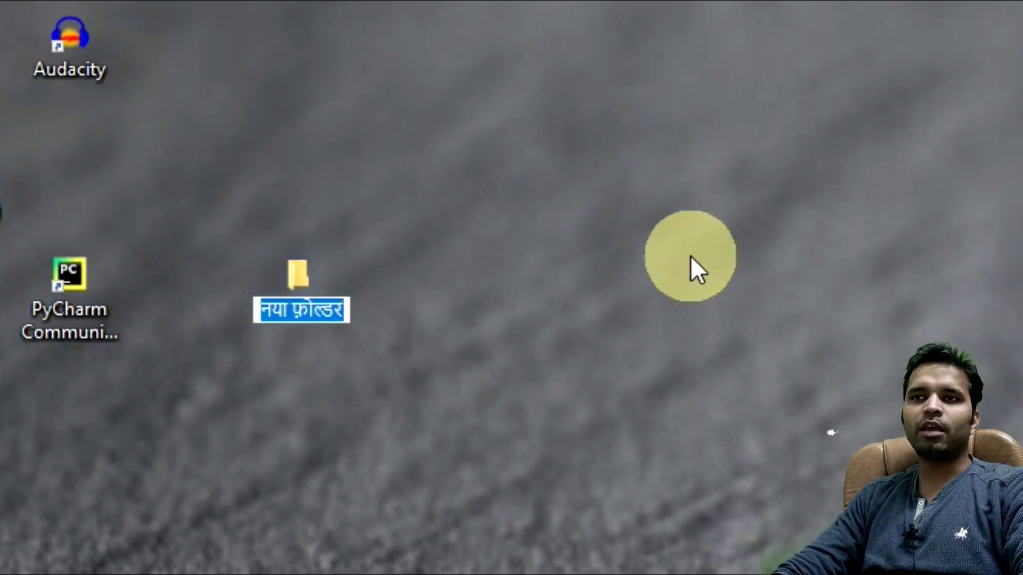
text(तकर)
text(रररपुप)
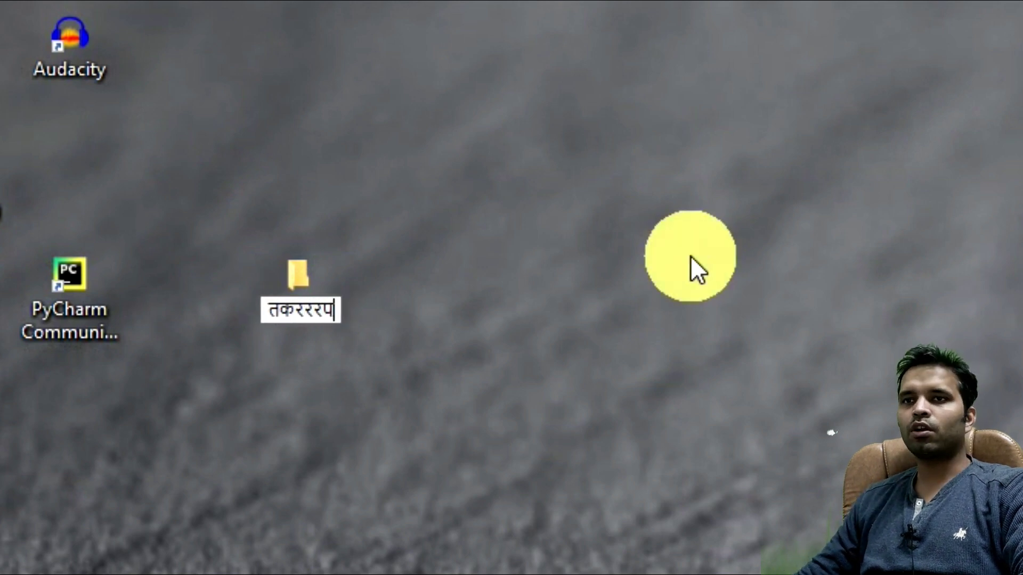
key(Return)
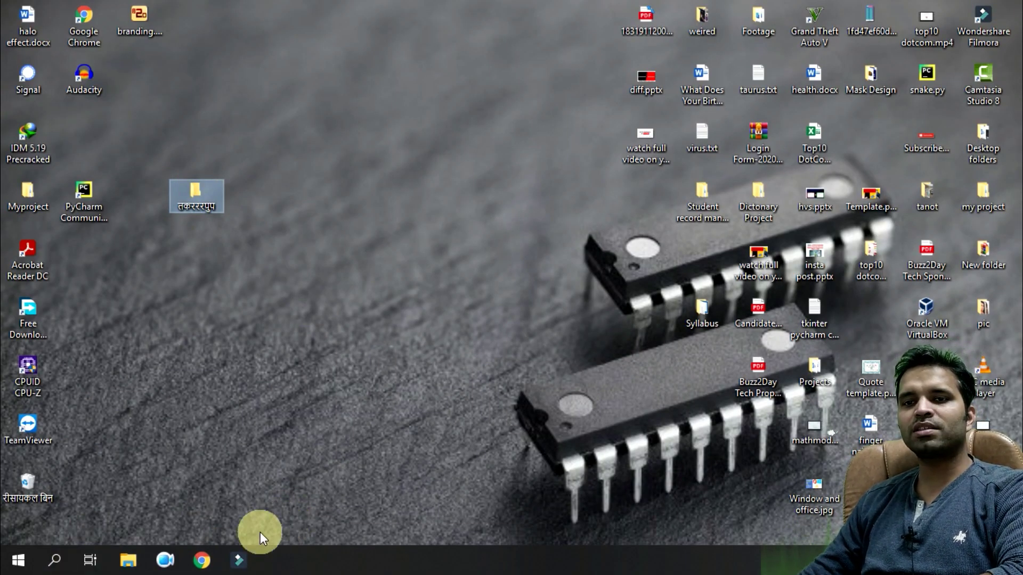
Open the Language (भाषा) page of the Time & Language settings
click(18, 560)
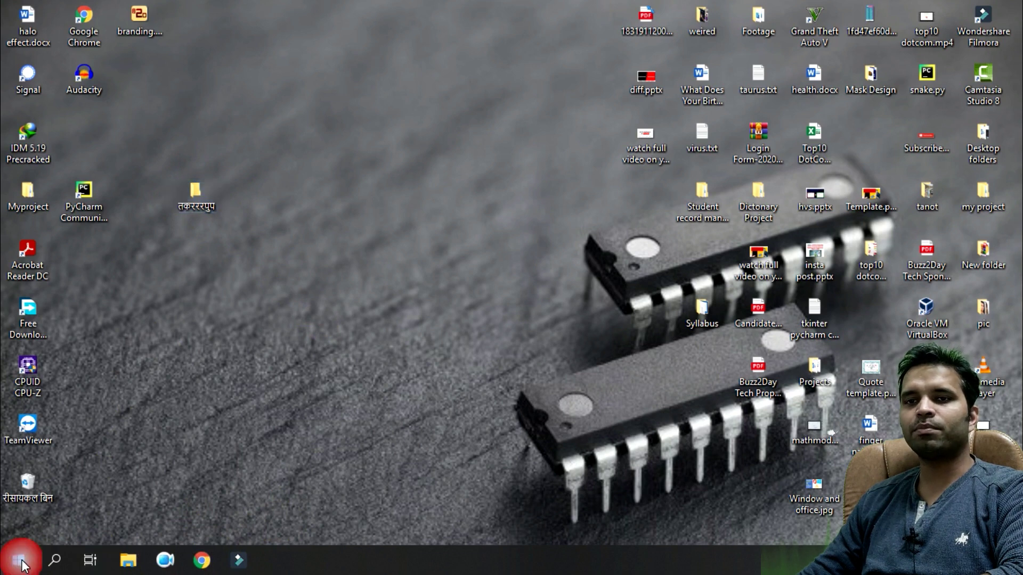
click(20, 494)
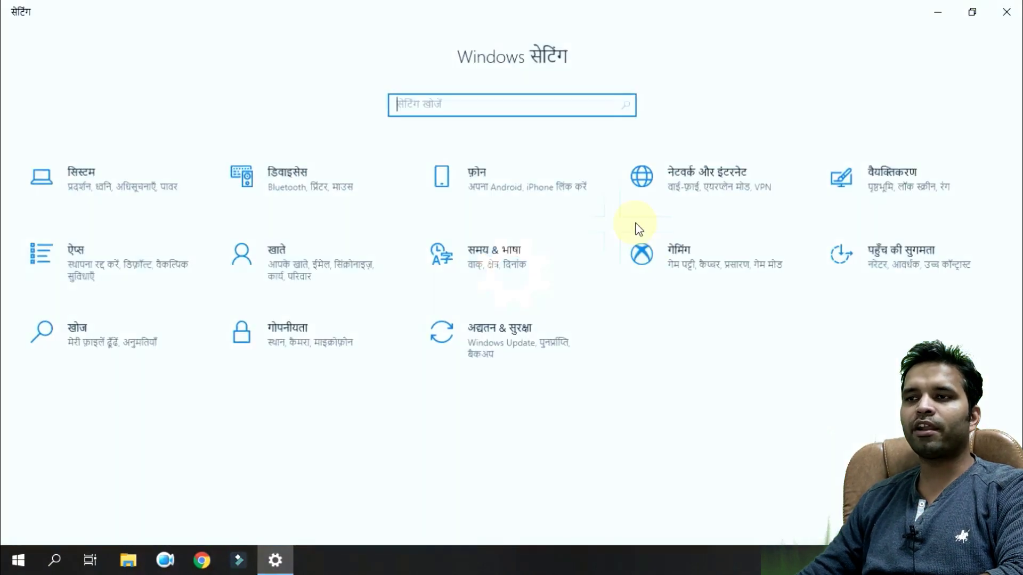
click(484, 266)
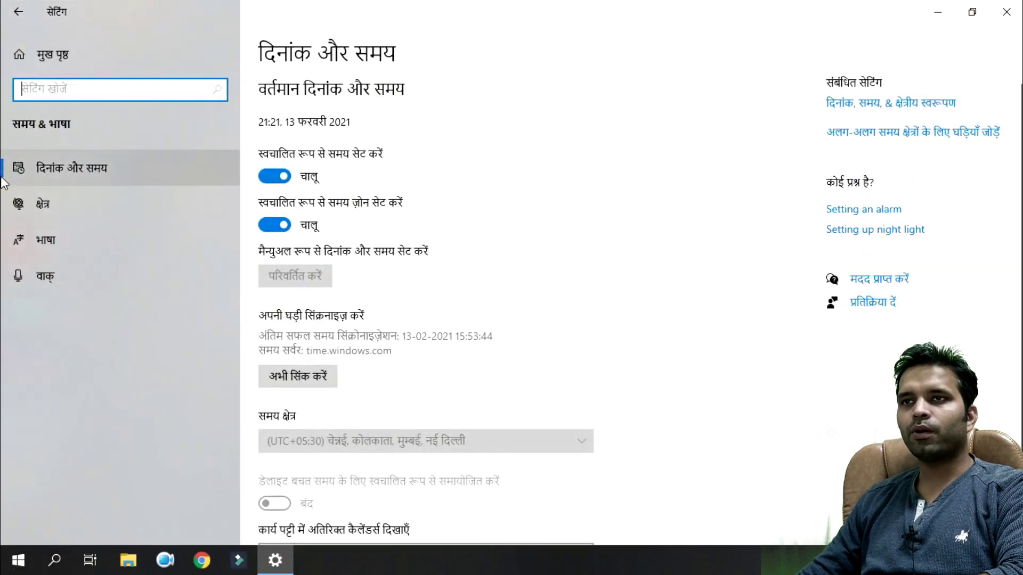
click(49, 238)
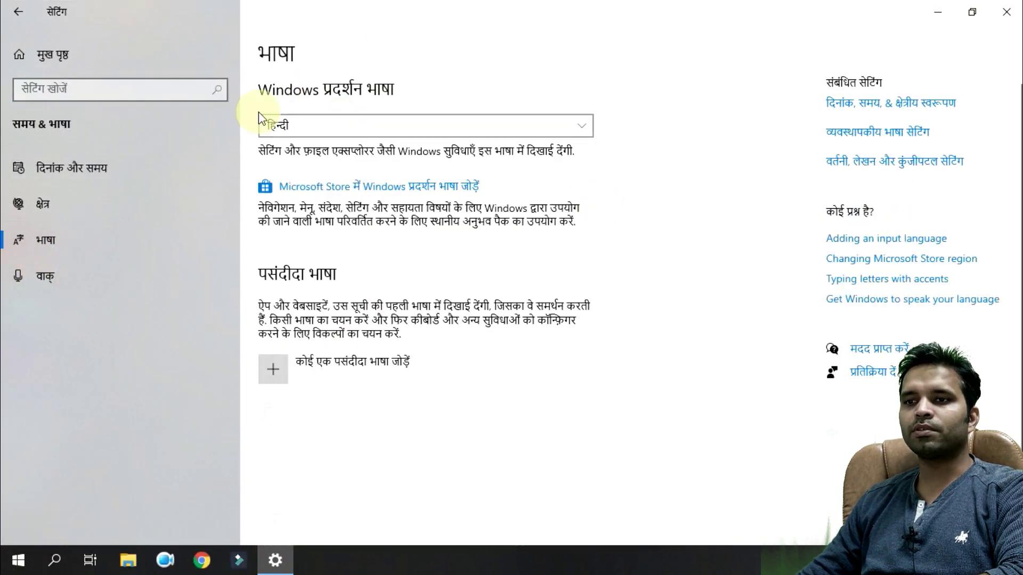
Review the preferred languages and select the Gujarati entry to see its available actions
scroll(612, 347, down, 3)
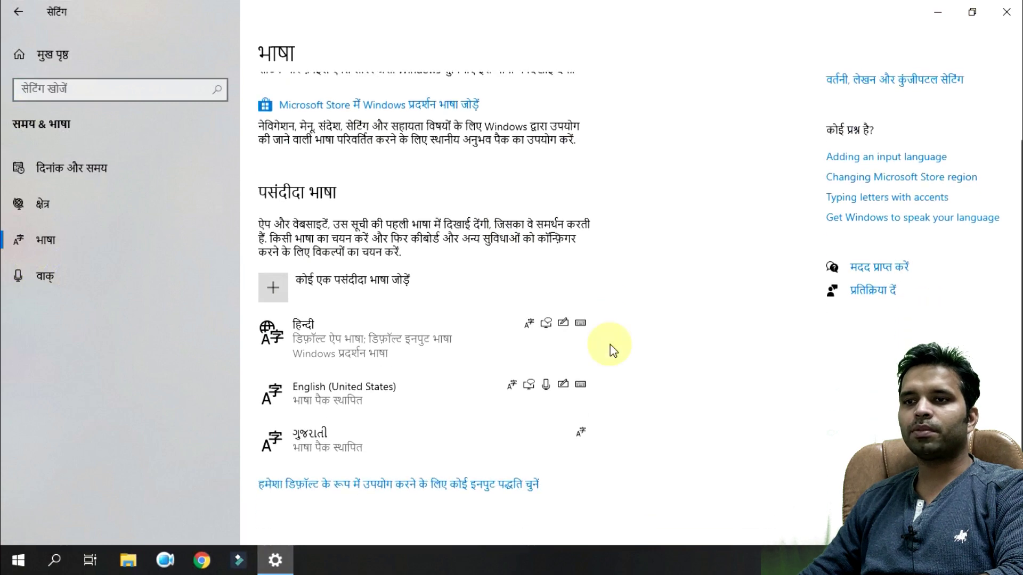
scroll(566, 342, up, 3)
scroll(346, 440, down, 3)
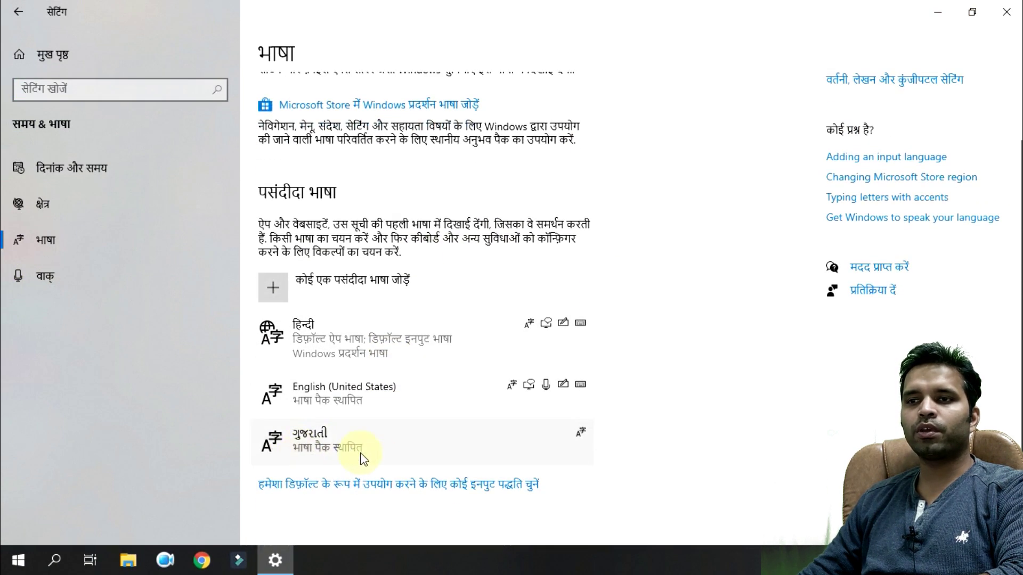
click(304, 449)
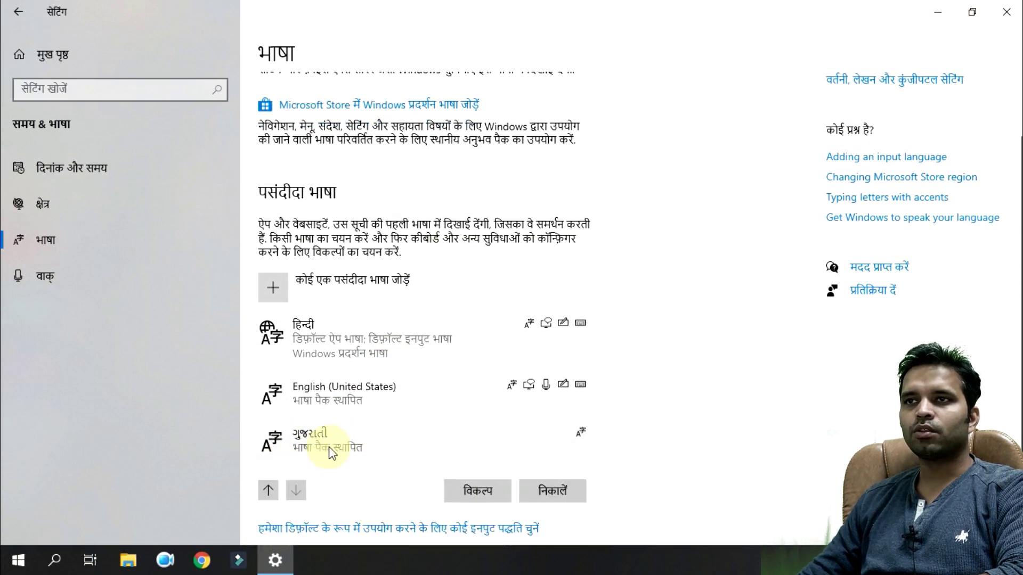
Set the Windows display language to Gujarati (ગુજરાતી) and choose to sign out at another time
scroll(423, 422, up, 3)
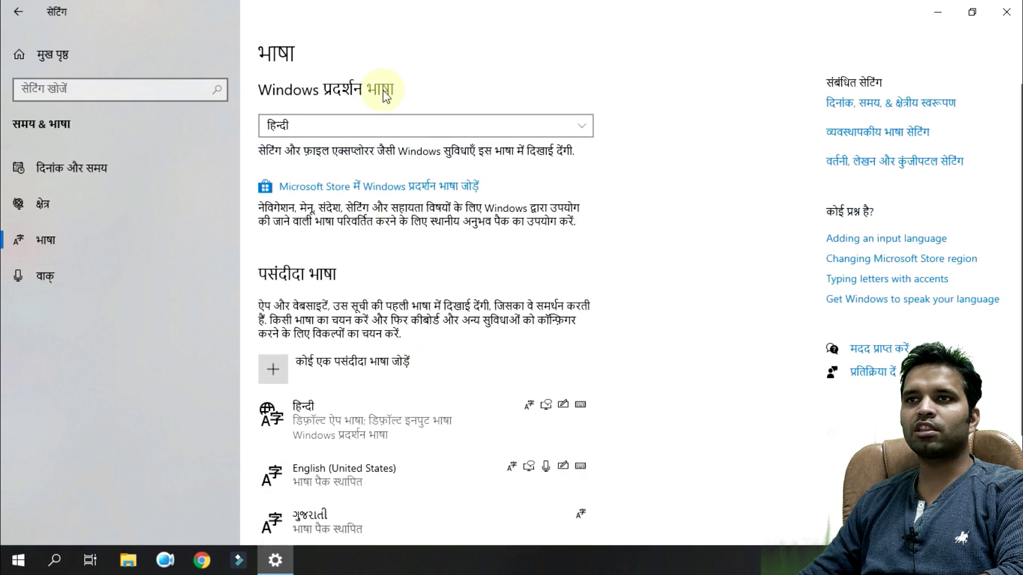
click(376, 127)
click(290, 99)
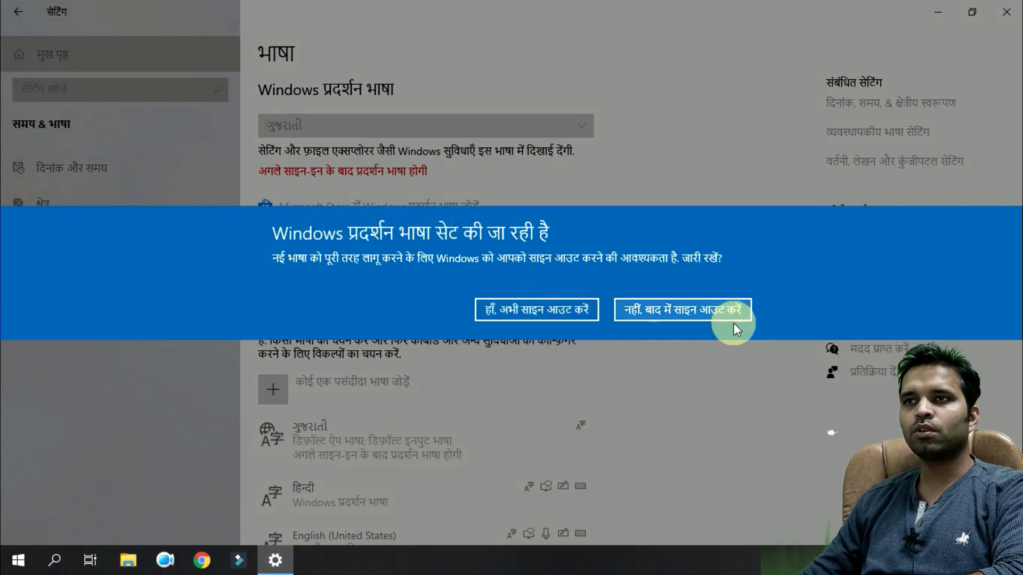
click(721, 309)
Set the Windows display language to English (United States) and close Settings
click(416, 119)
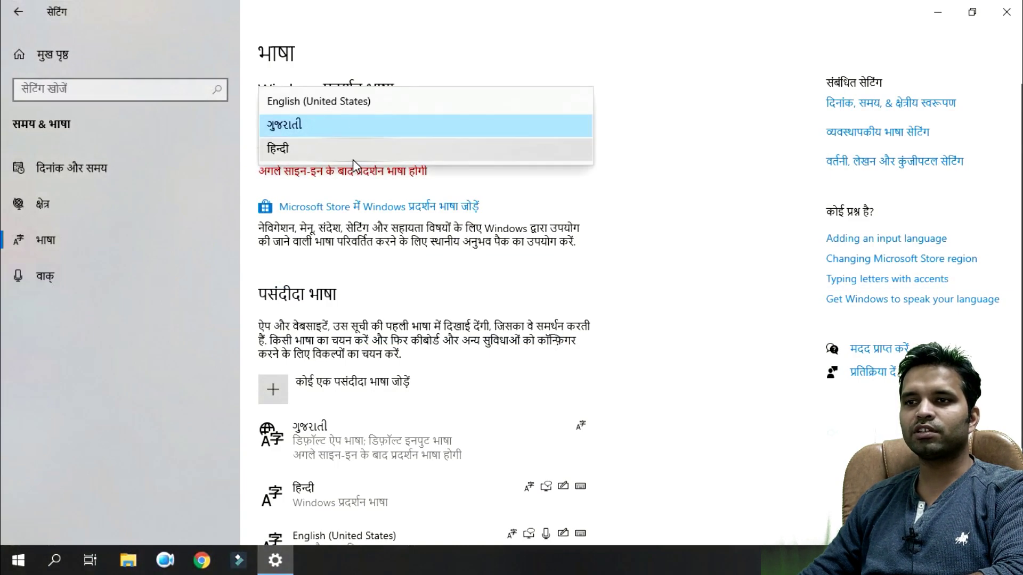
click(343, 104)
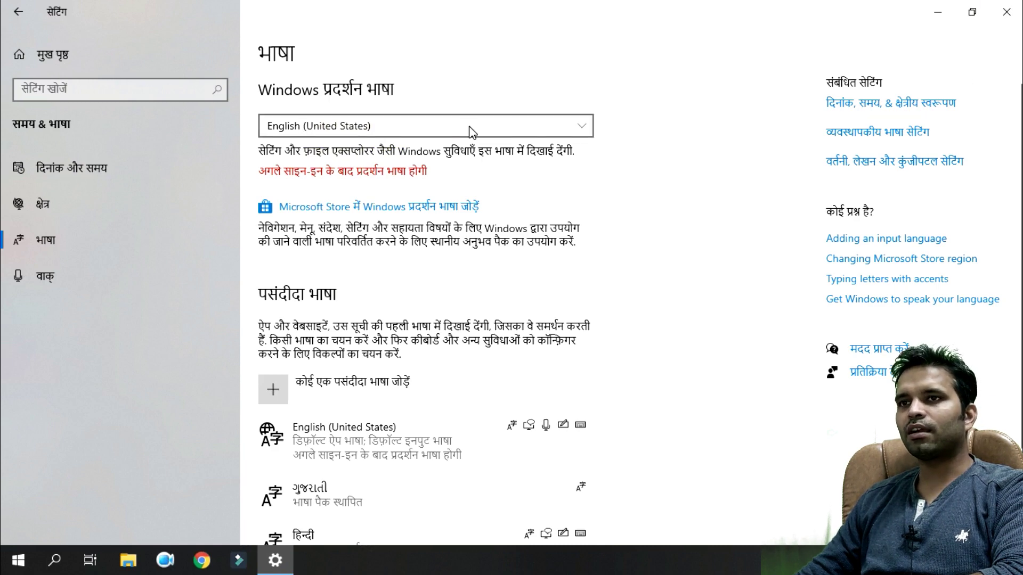
click(1012, 11)
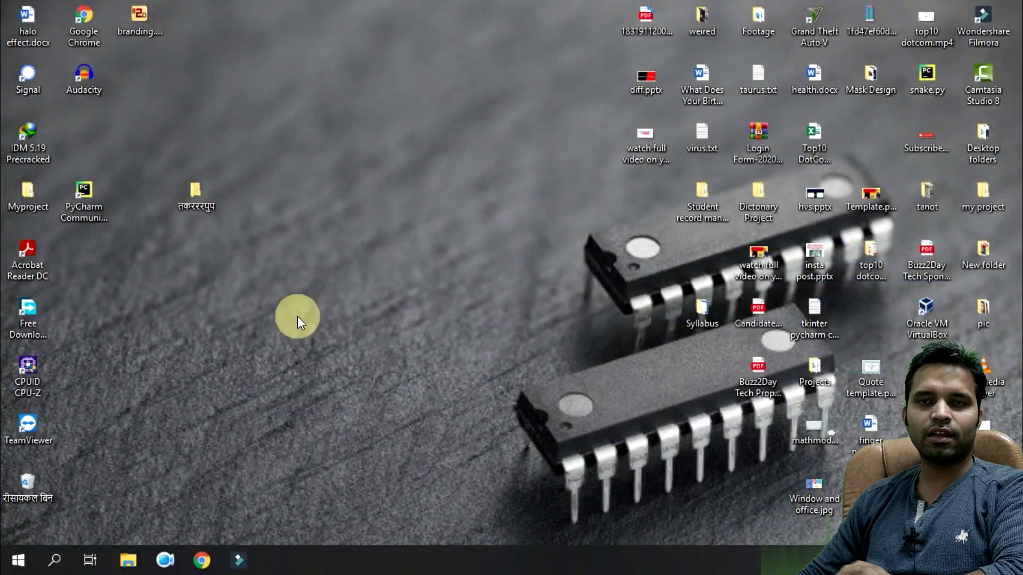